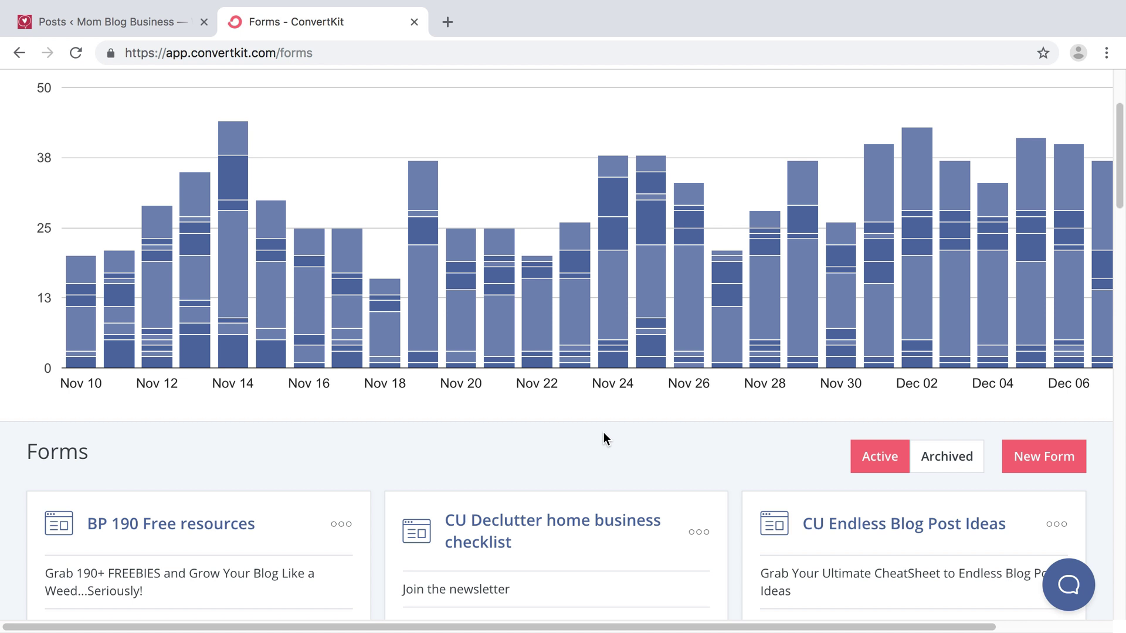
Start a new ConvertKit form from the Forms page
scroll(603, 436, up, 3)
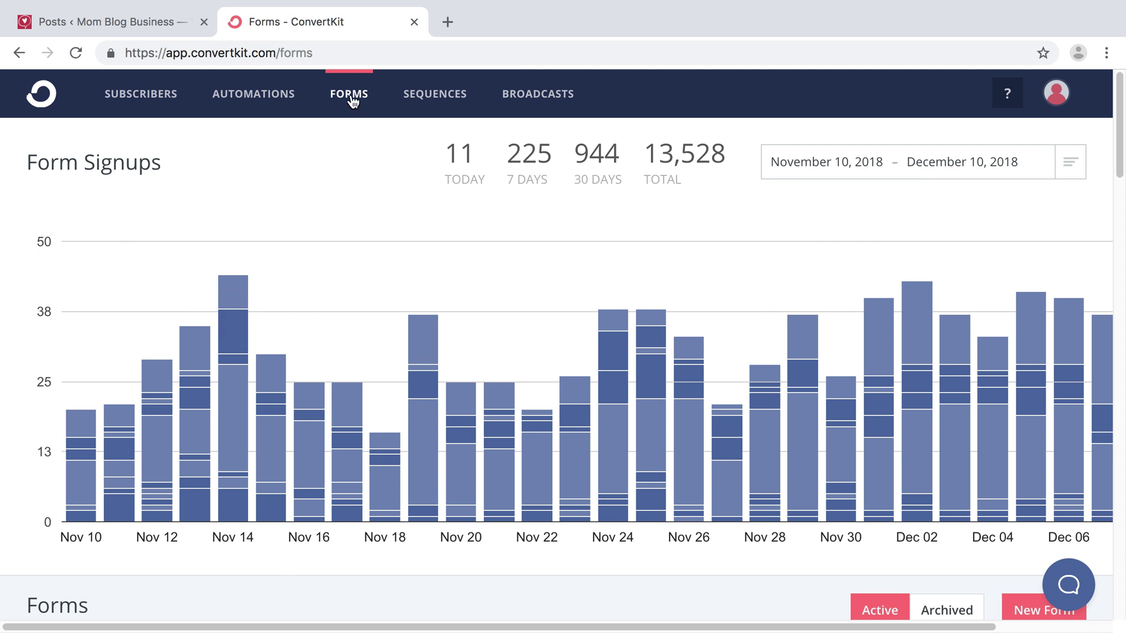
scroll(411, 312, down, 2)
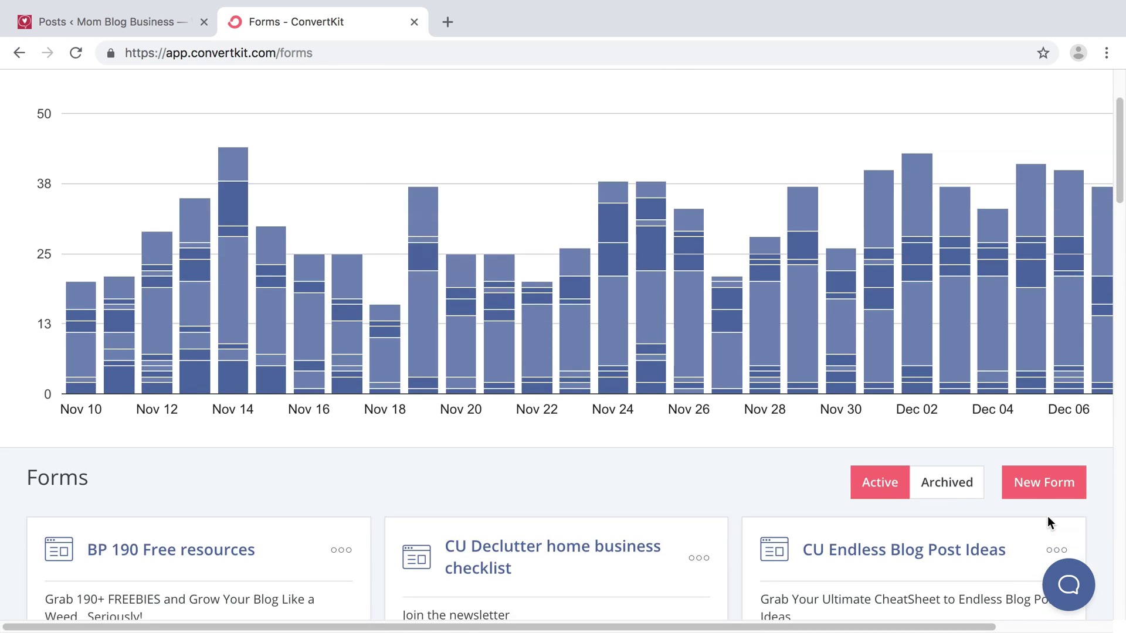
click(1044, 493)
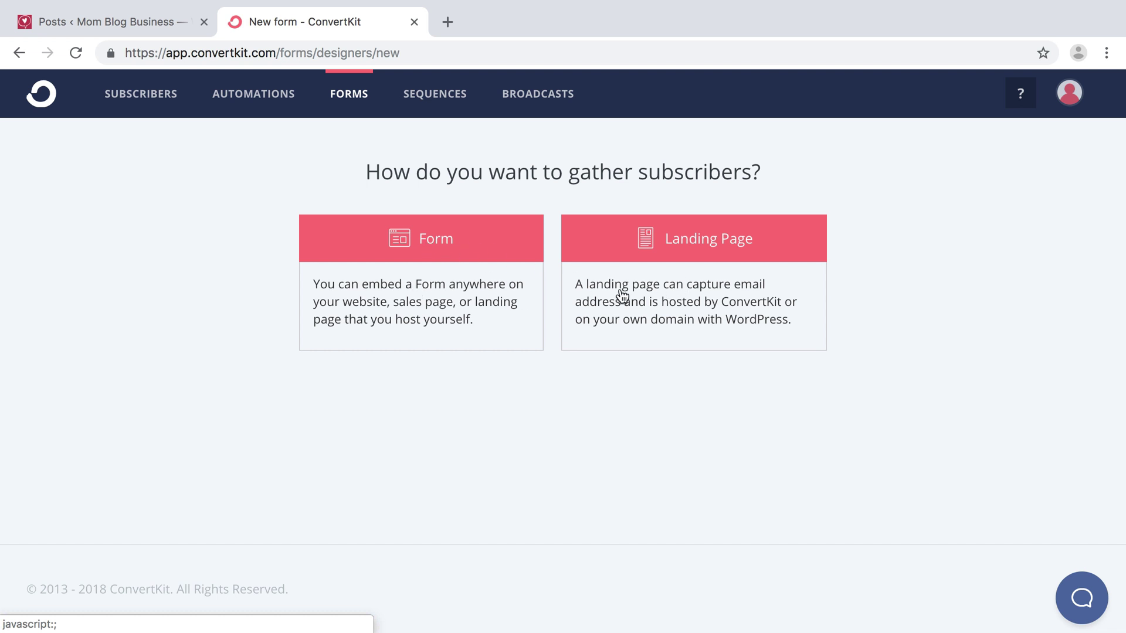
Pick an embeddable Form rather than a Landing Page to gather subscribers
click(415, 286)
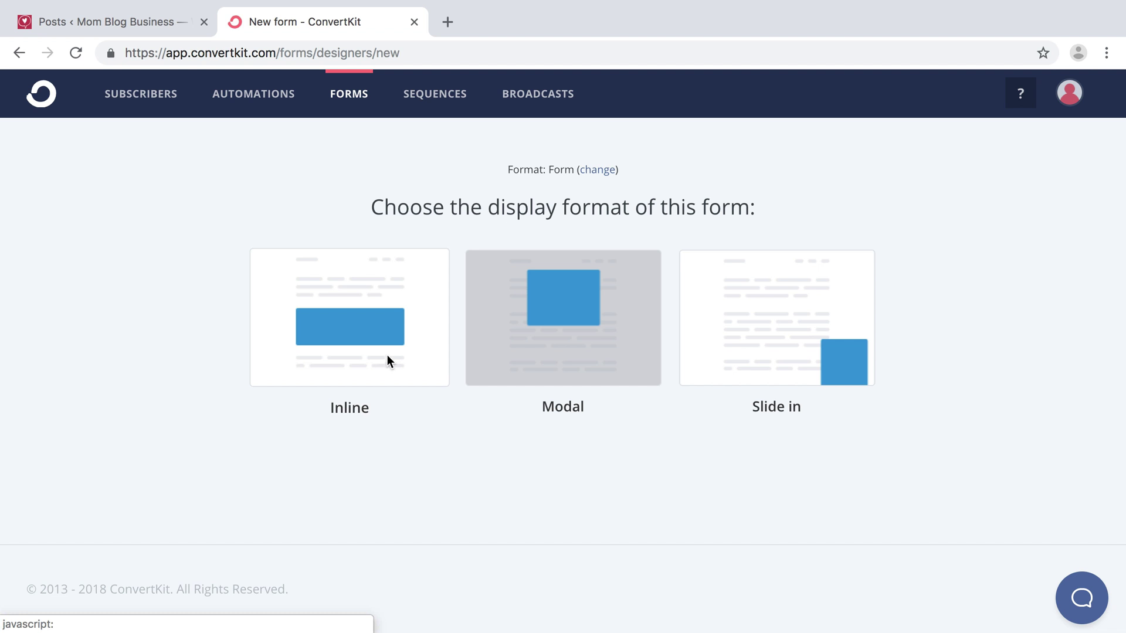
Set the form to display Inline within the page
click(378, 359)
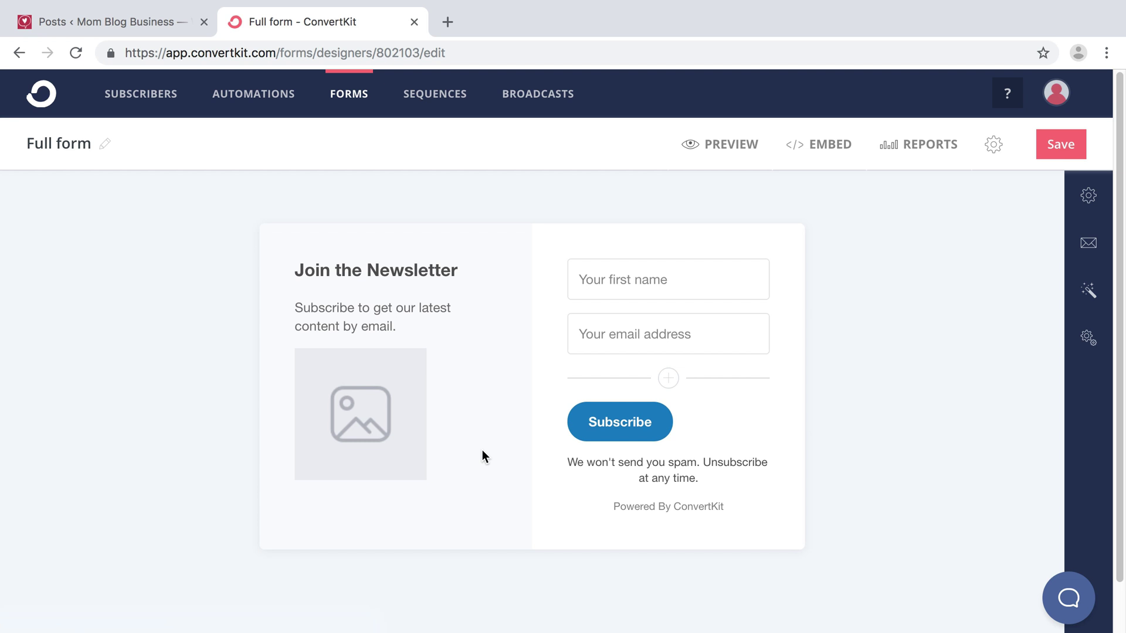
Upload convert-kit-mom-blog-business.png from the Desktop as the form's image
click(481, 449)
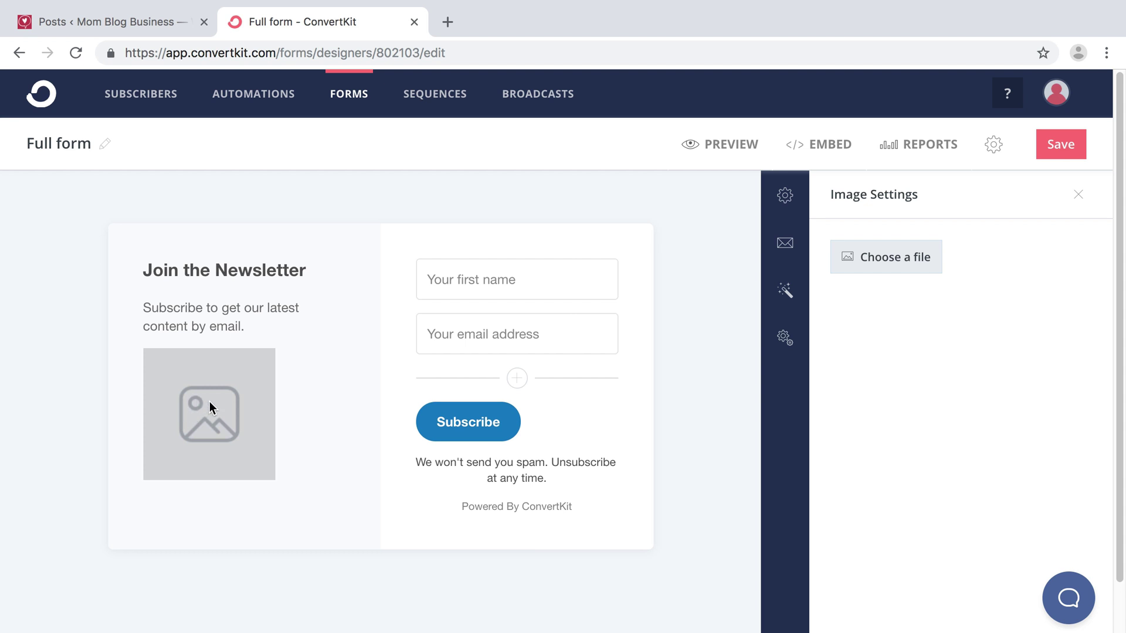
click(894, 261)
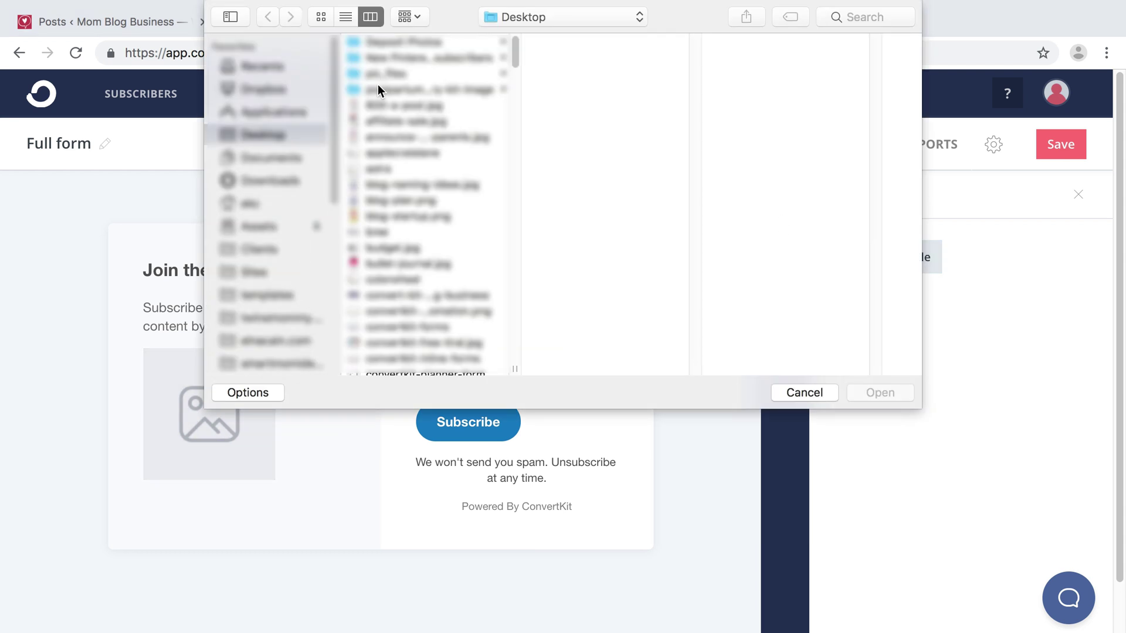
scroll(410, 203, down, 5)
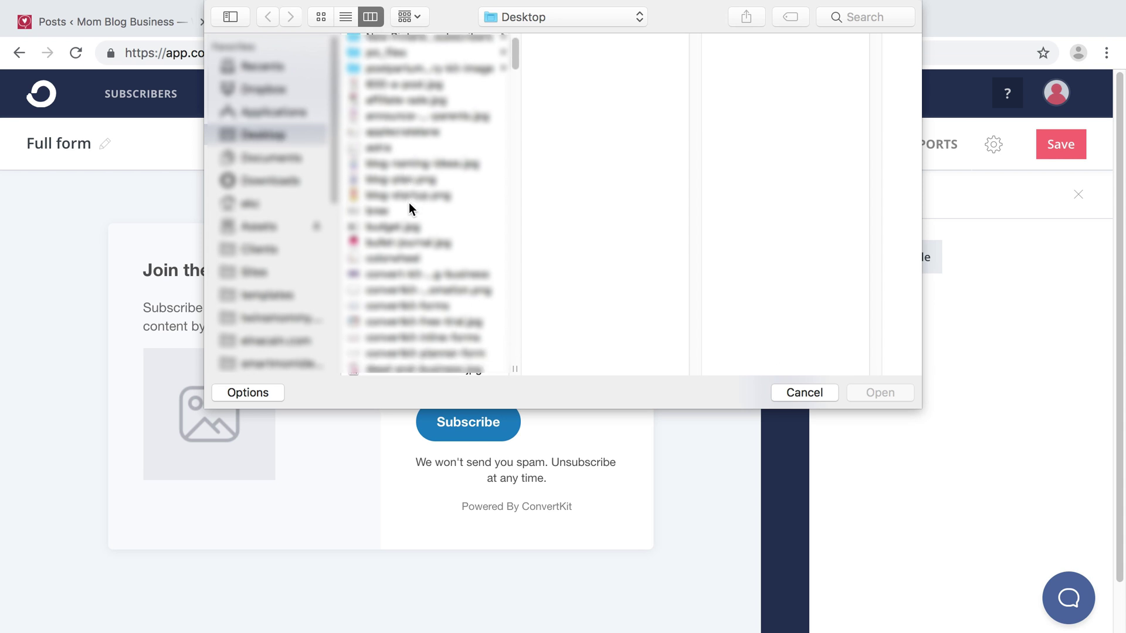
click(461, 179)
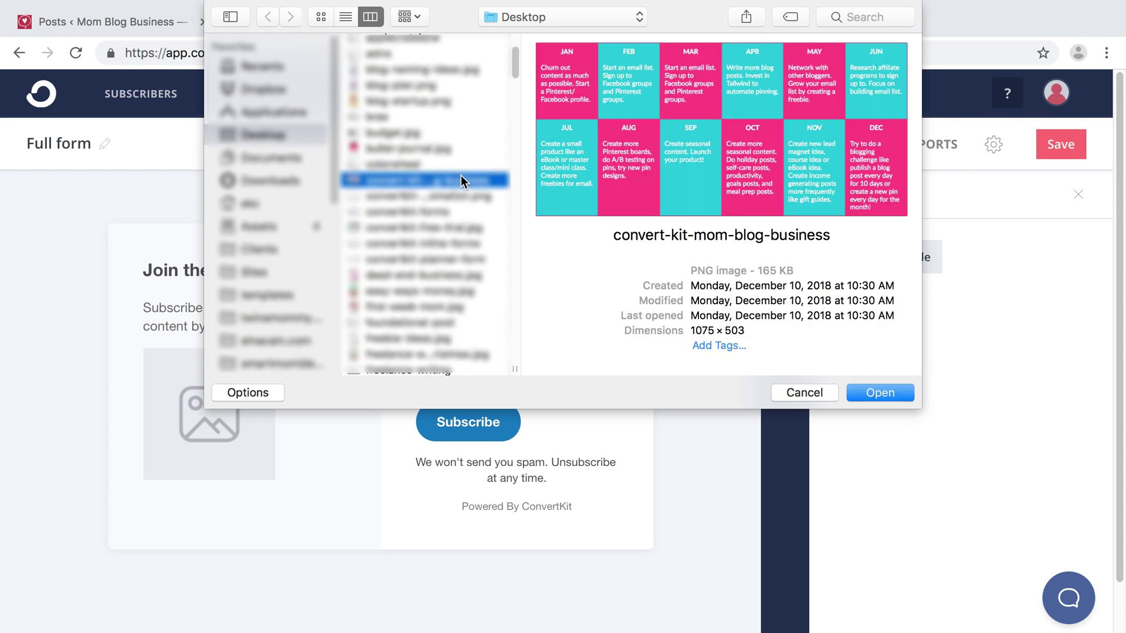
click(885, 393)
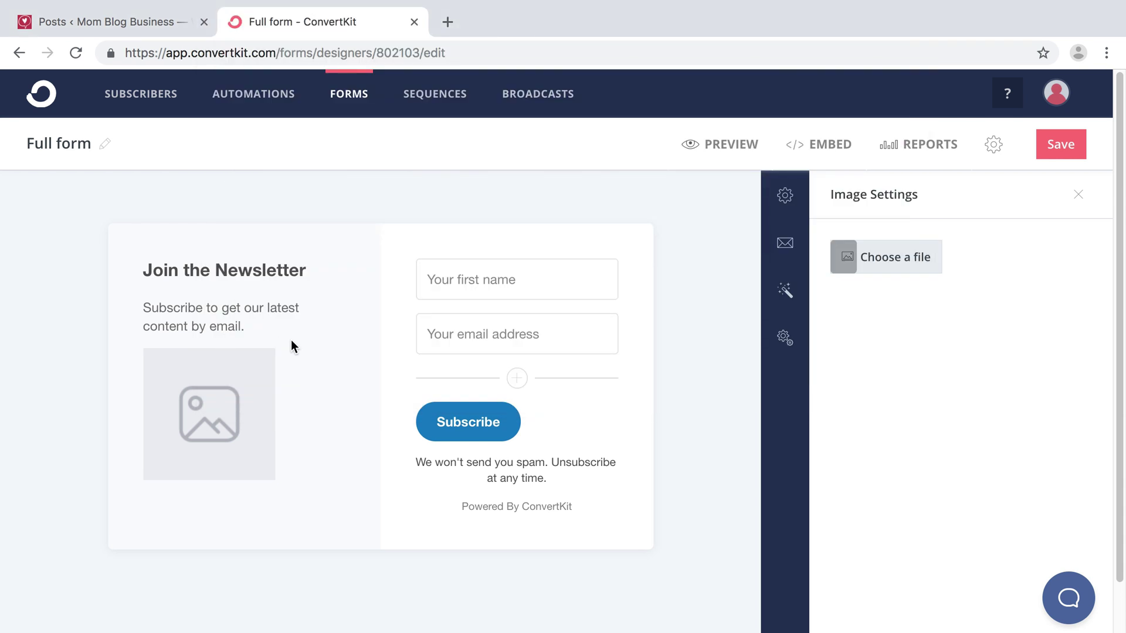
Change the form heading to 'Get Your 12 Month Blog Plan'
double_click(220, 268)
click(199, 270)
drag(145, 271, 299, 276)
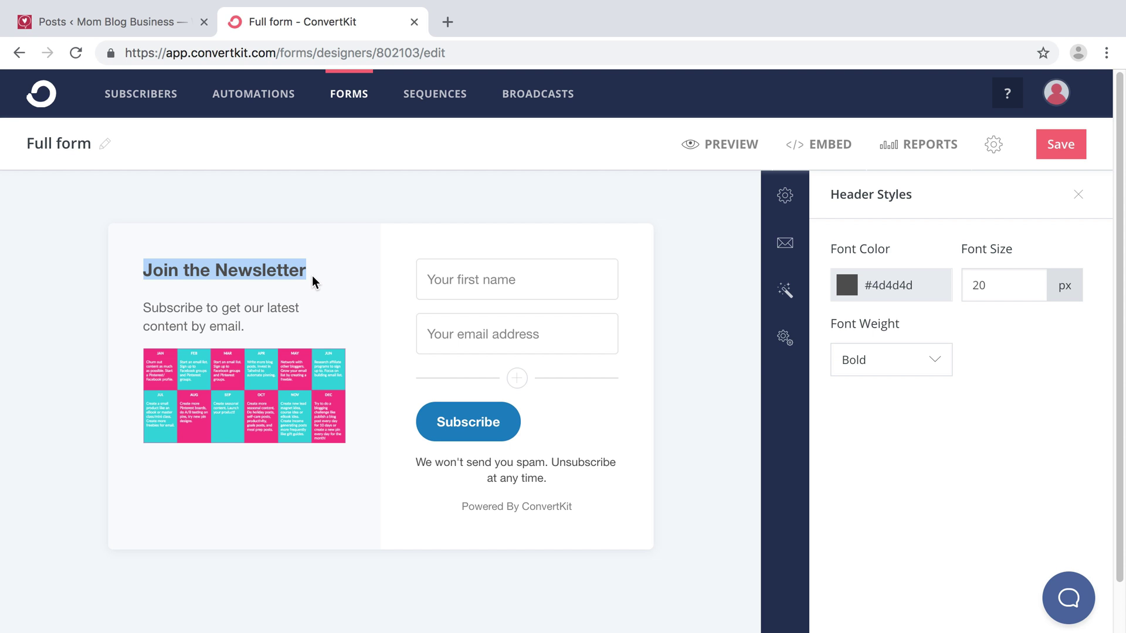
text(Gwt)
key(BackSpace)
key(BackSpace)
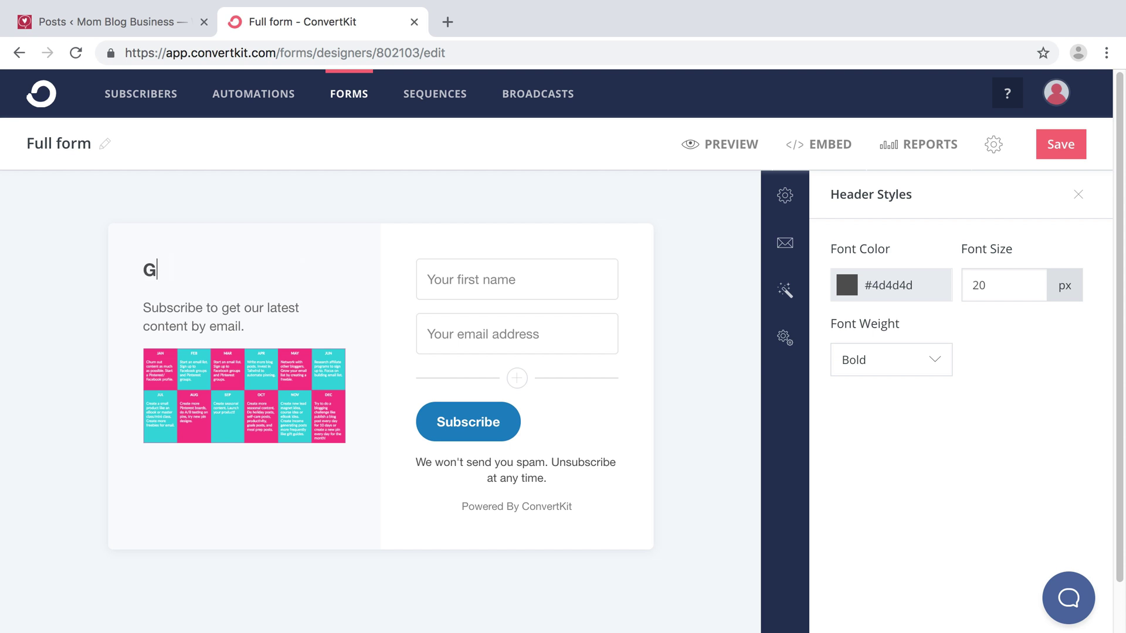
text(et Your 12 Month Blog P)
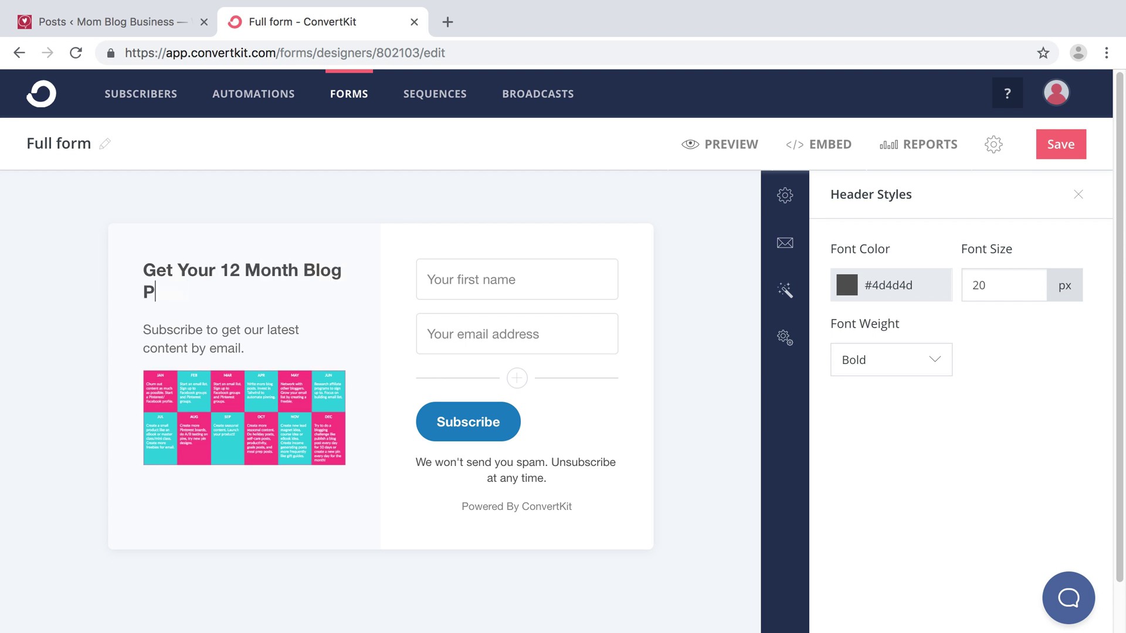
text(lan)
Replace the subheader with a bold 'grab your free blog planner today!'
click(210, 347)
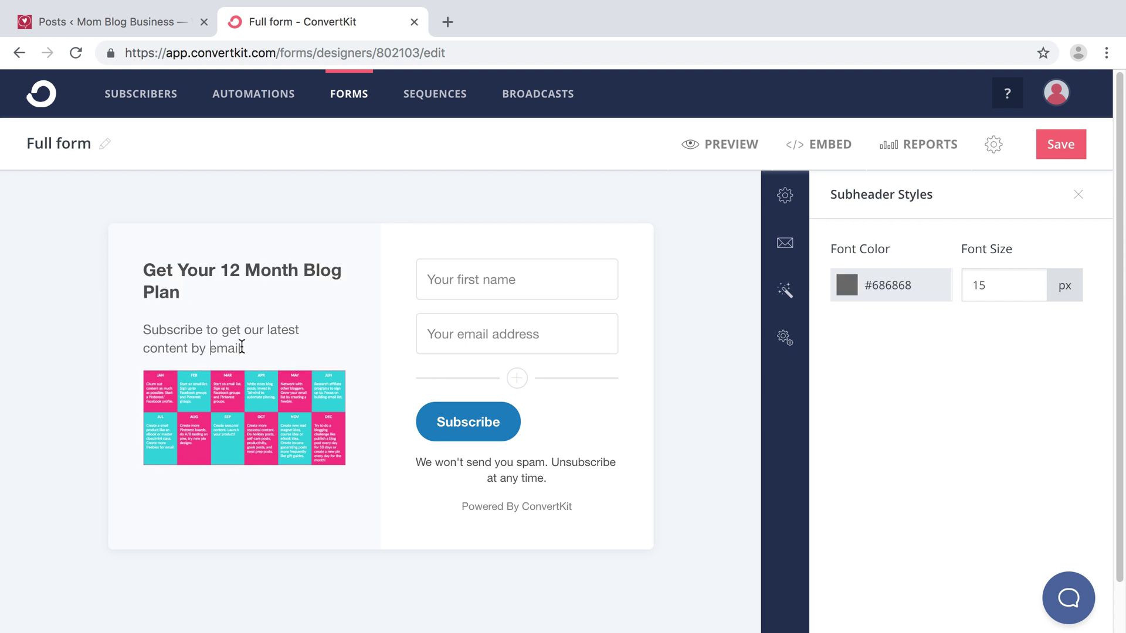
drag(244, 347, 130, 335)
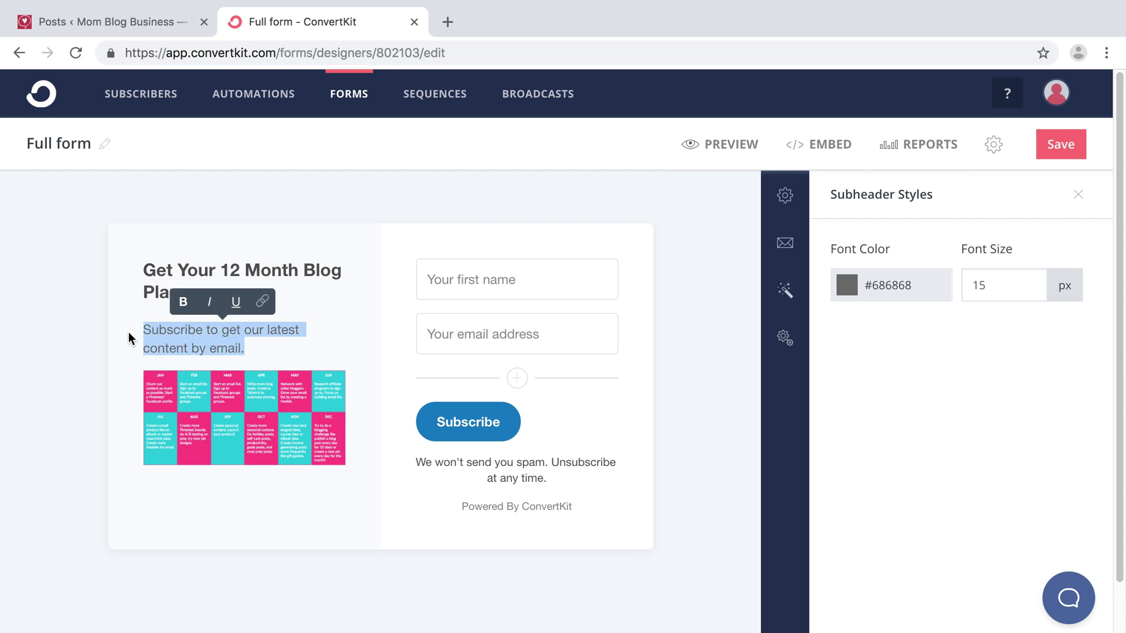
text(grab your free )
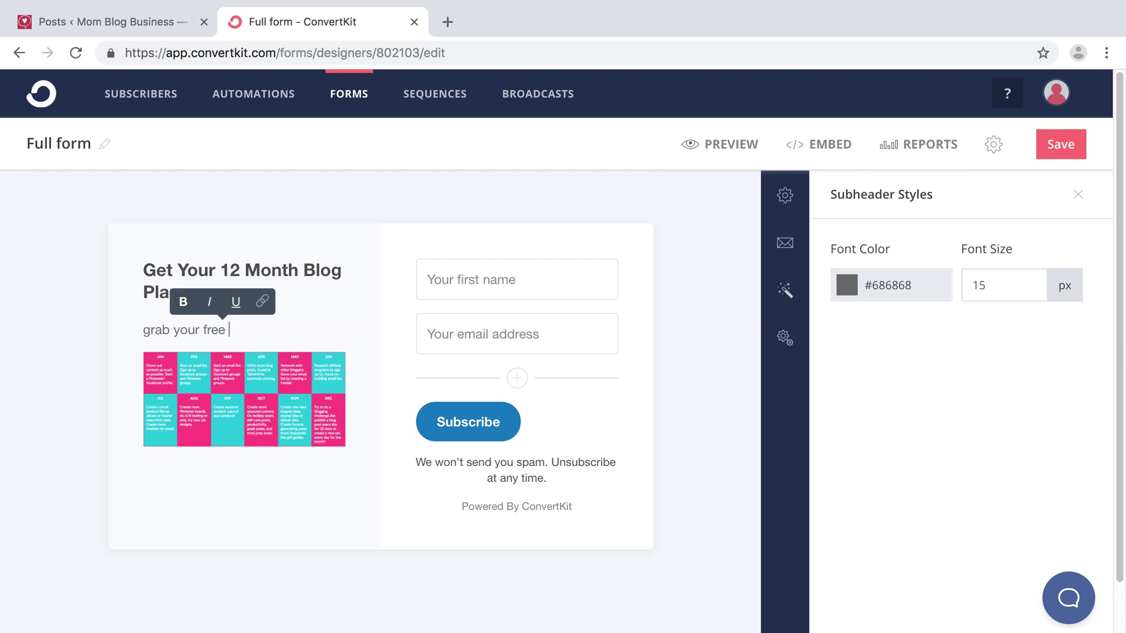
text(blog planner today!)
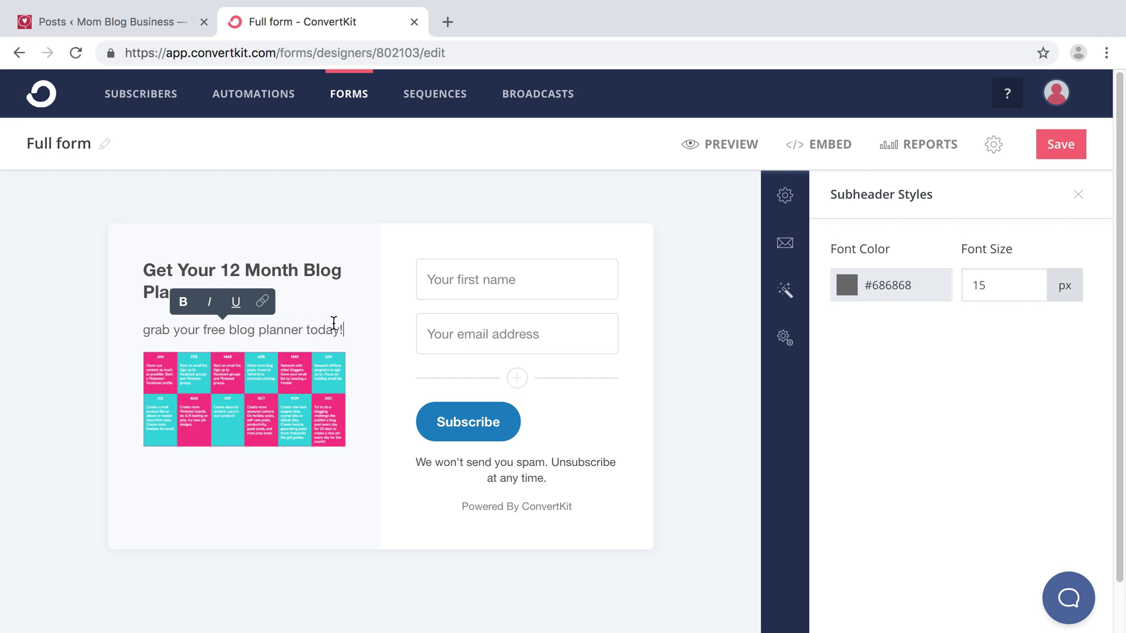
drag(343, 327, 143, 334)
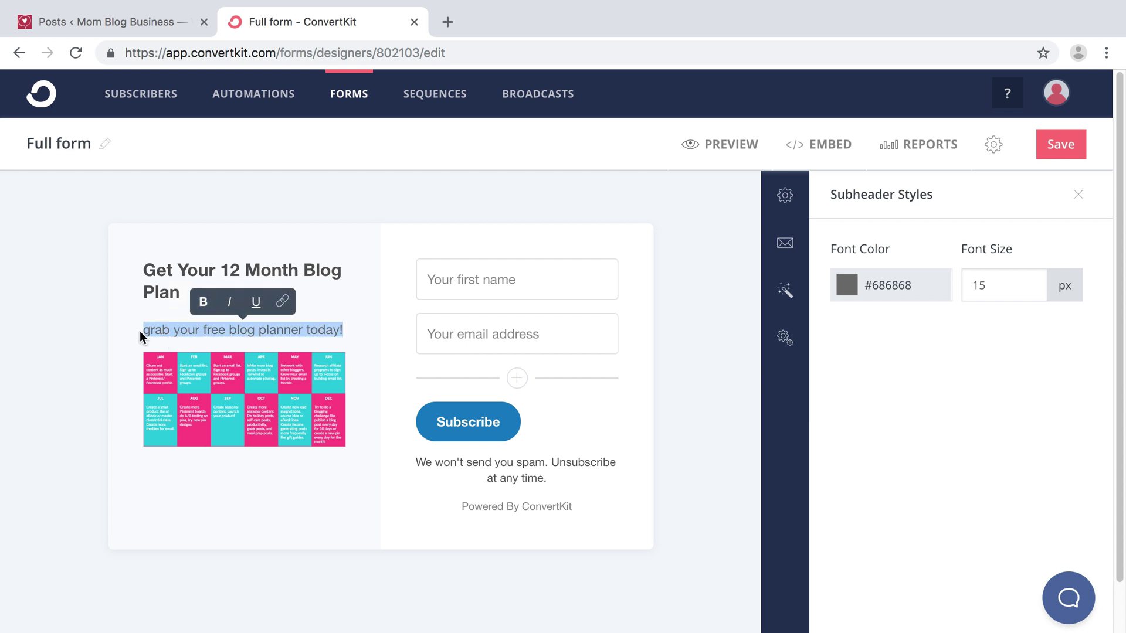
click(202, 302)
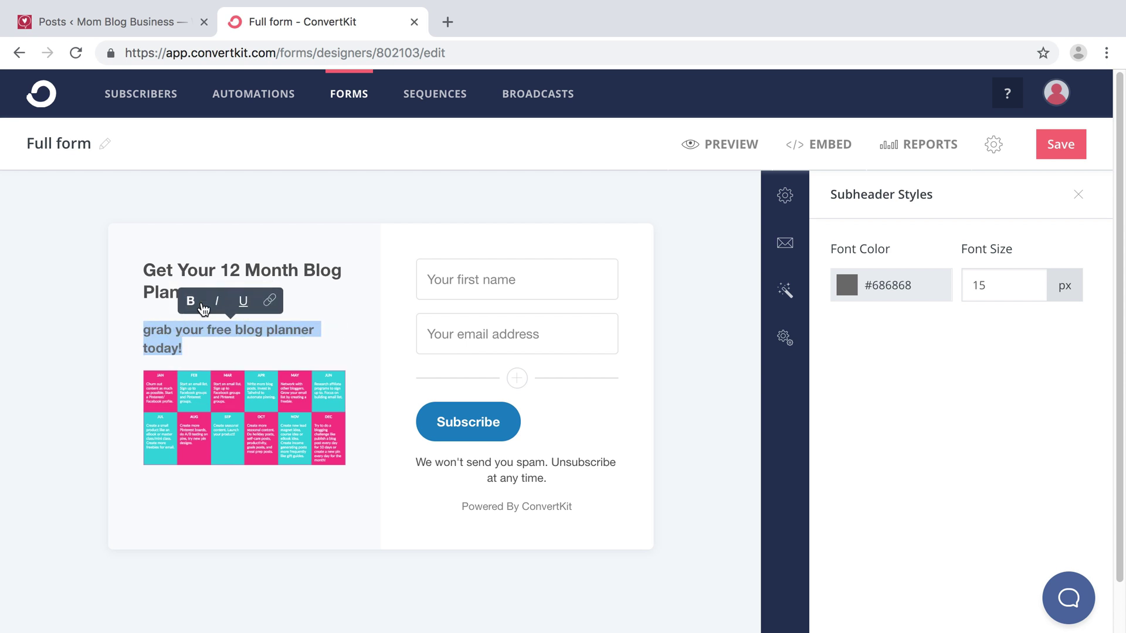
Color the heading text pink, #ed0f5a
click(289, 268)
drag(177, 296, 135, 273)
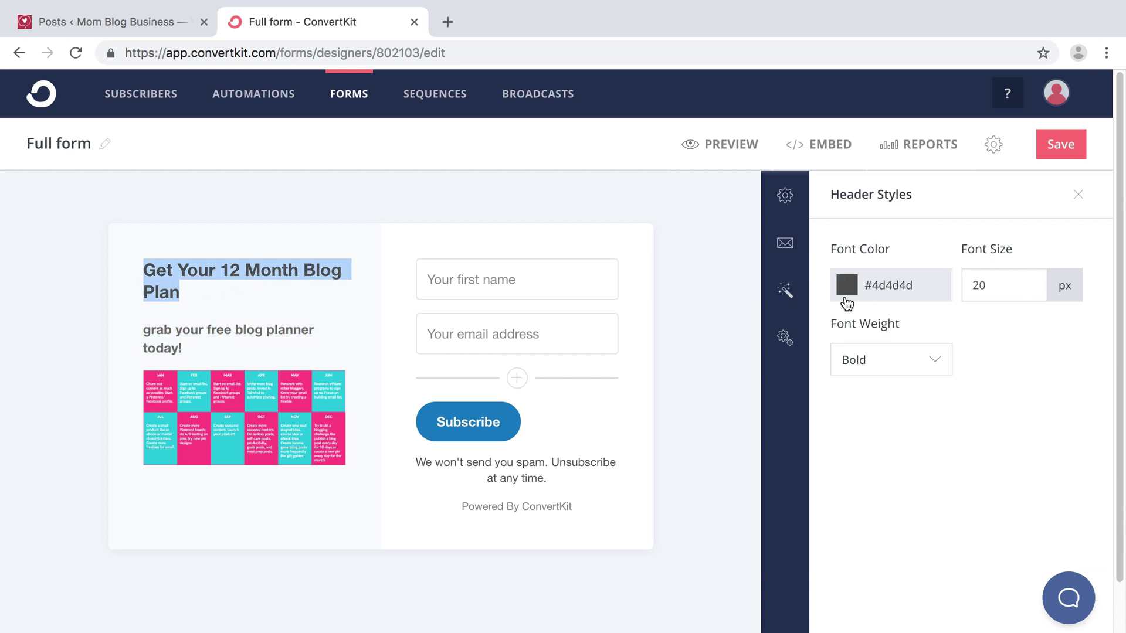
click(849, 293)
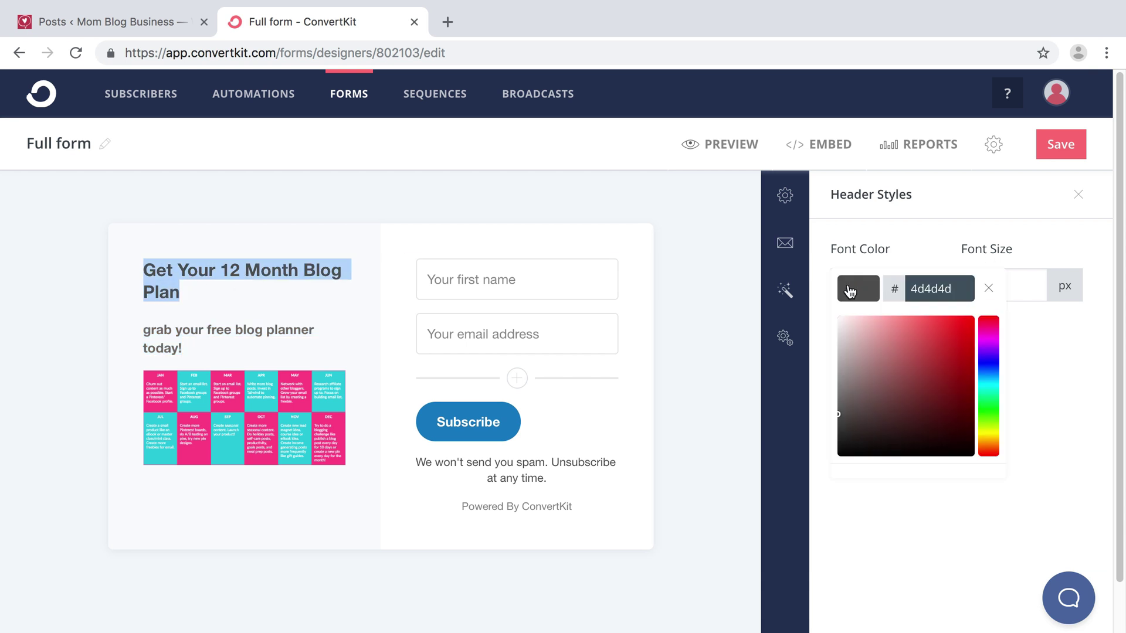
click(966, 325)
click(989, 330)
drag(990, 328, 990, 324)
Increase the heading font size to 26 px
click(1029, 282)
click(1029, 281)
click(1029, 282)
click(1029, 281)
click(1029, 281)
click(1029, 282)
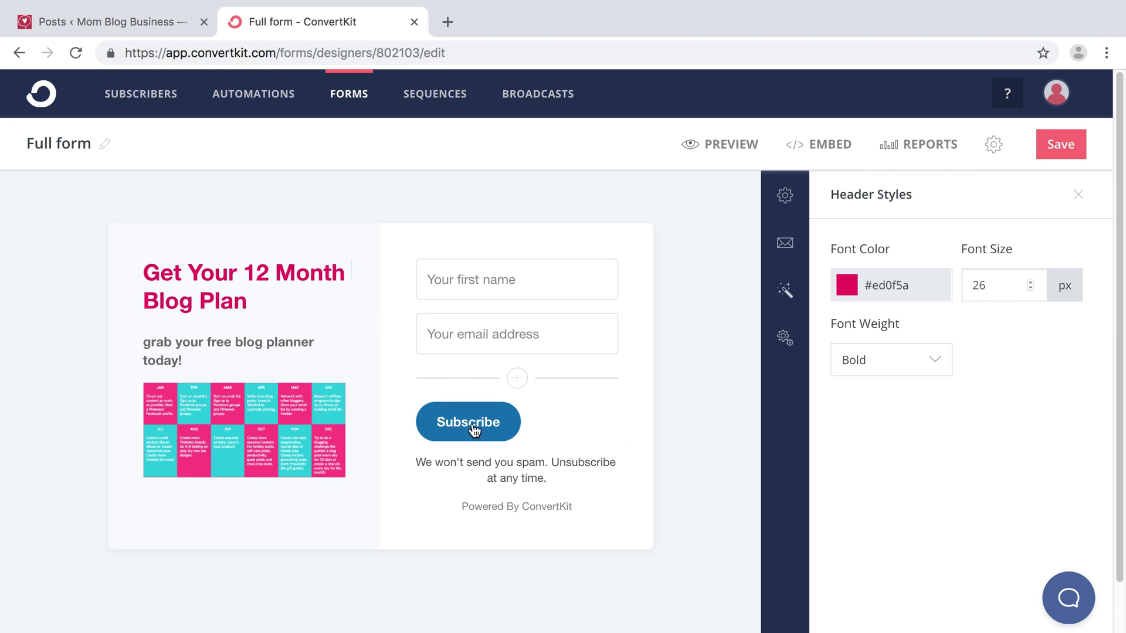
Relabel the Subscribe button 'Gimme!' and give it a #f1055d pink background
click(495, 428)
drag(500, 430, 440, 425)
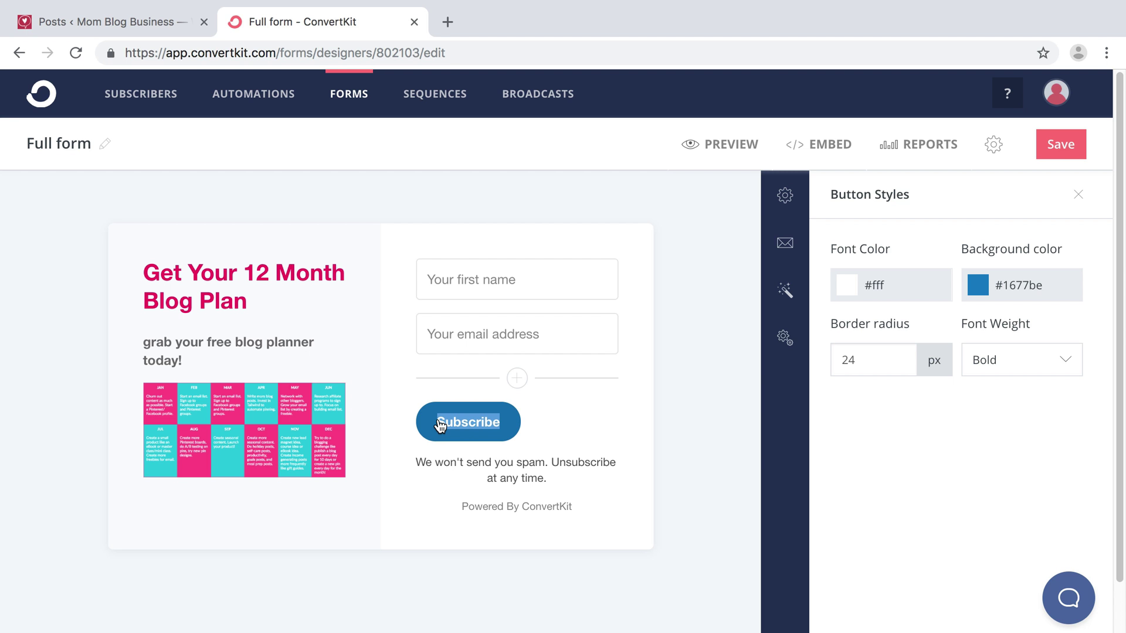
text(Gimme!)
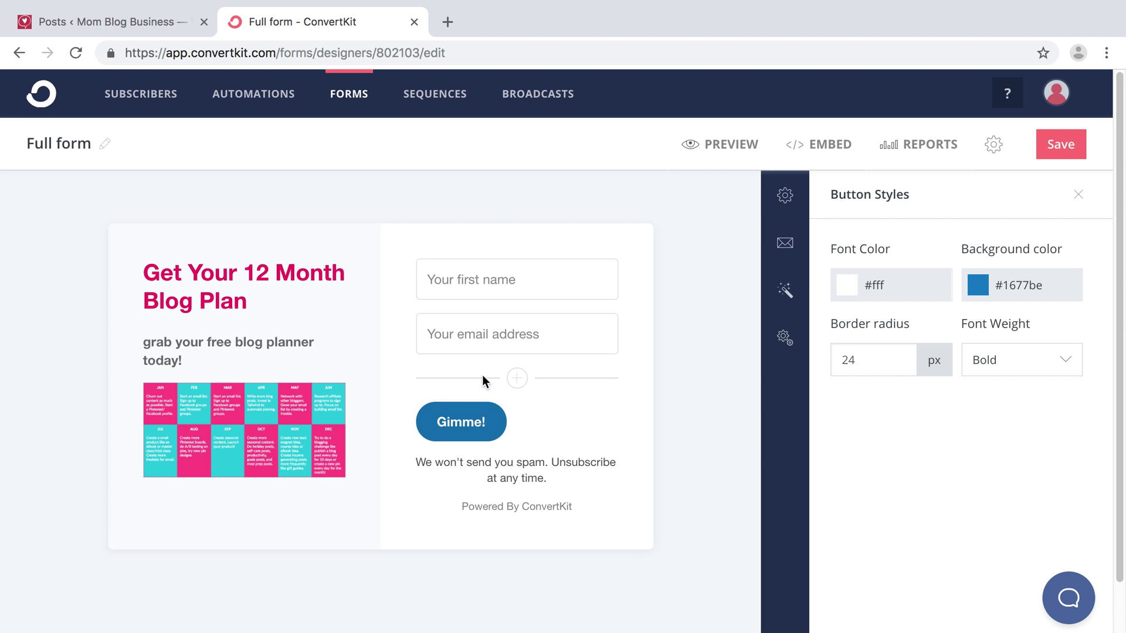
click(976, 290)
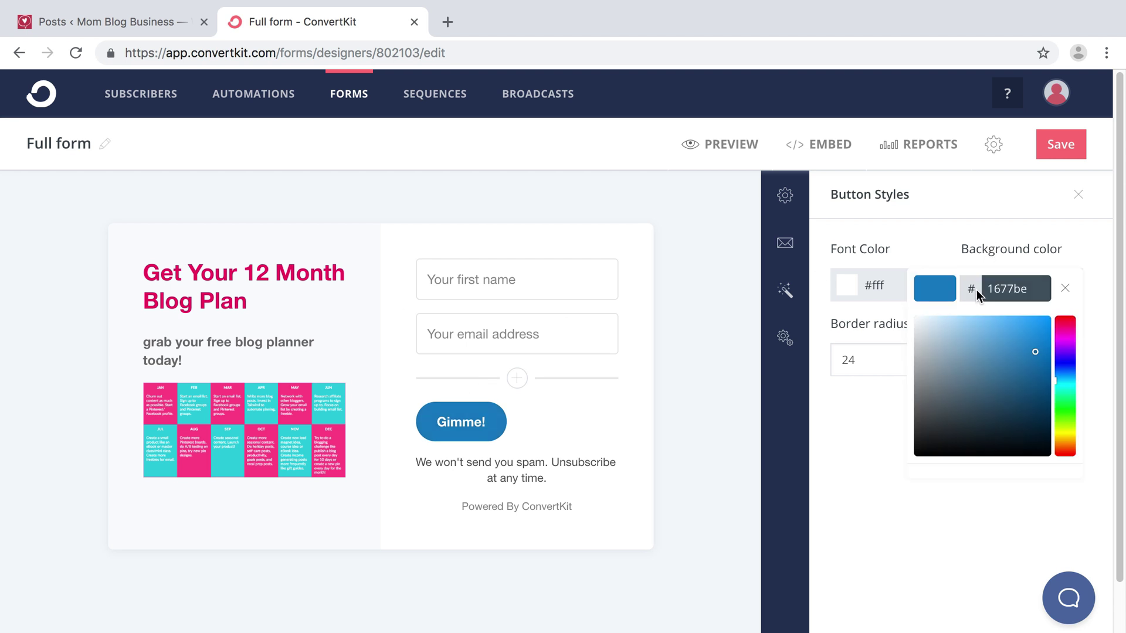
click(1068, 327)
click(1048, 323)
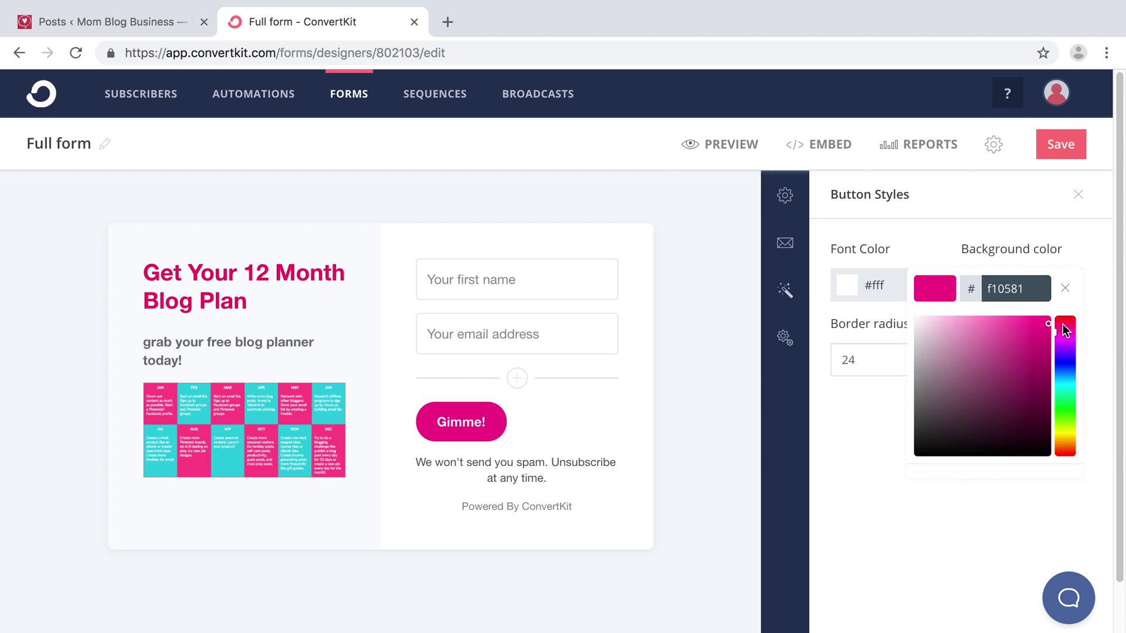
click(1067, 326)
Lower the button's border radius to 9 px and save the form
click(861, 360)
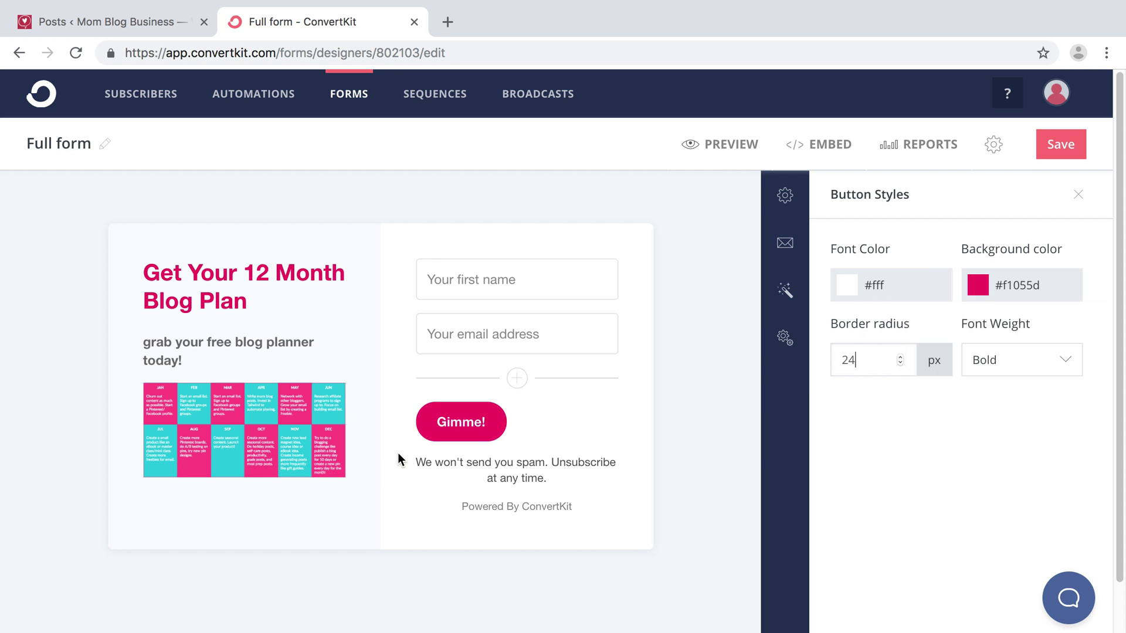
click(900, 364)
click(900, 363)
click(900, 363)
click(900, 363)
click(900, 363)
click(899, 363)
click(899, 363)
click(900, 363)
click(899, 364)
click(899, 363)
click(899, 363)
click(900, 364)
click(900, 364)
click(899, 363)
click(1048, 156)
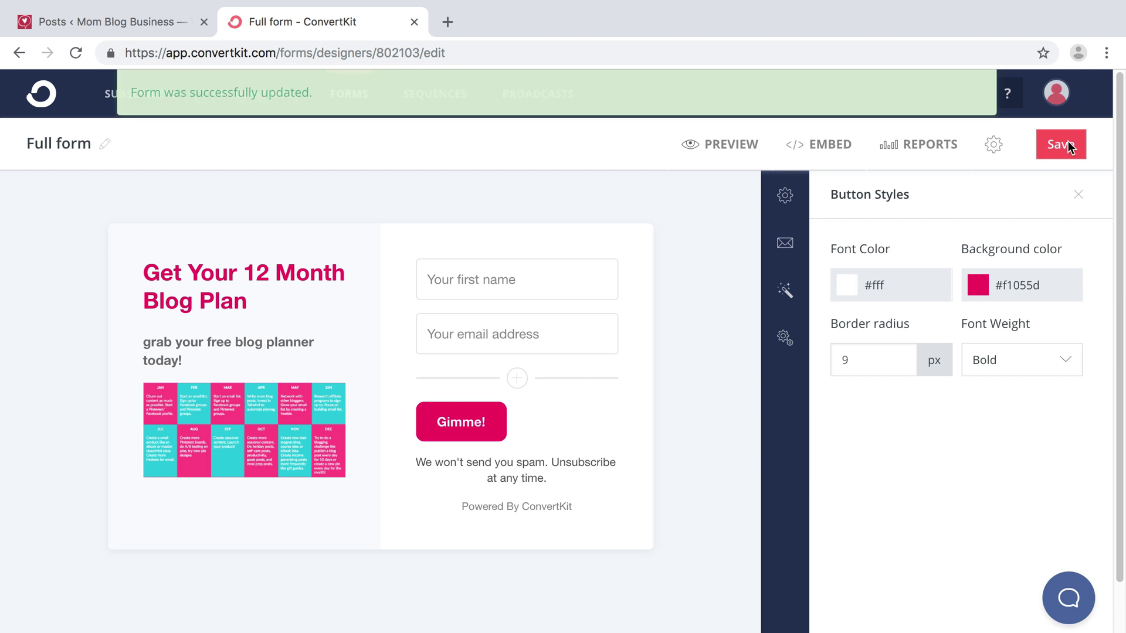
Set the incentive email subject to 'Here is your 12 month blog plan'
click(786, 246)
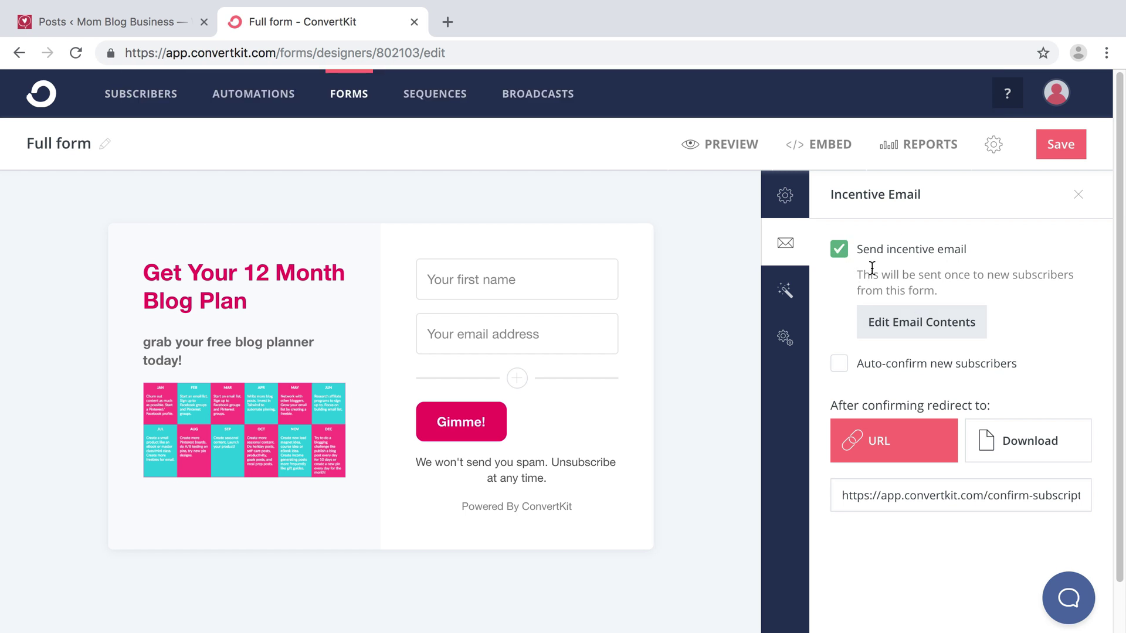
click(914, 326)
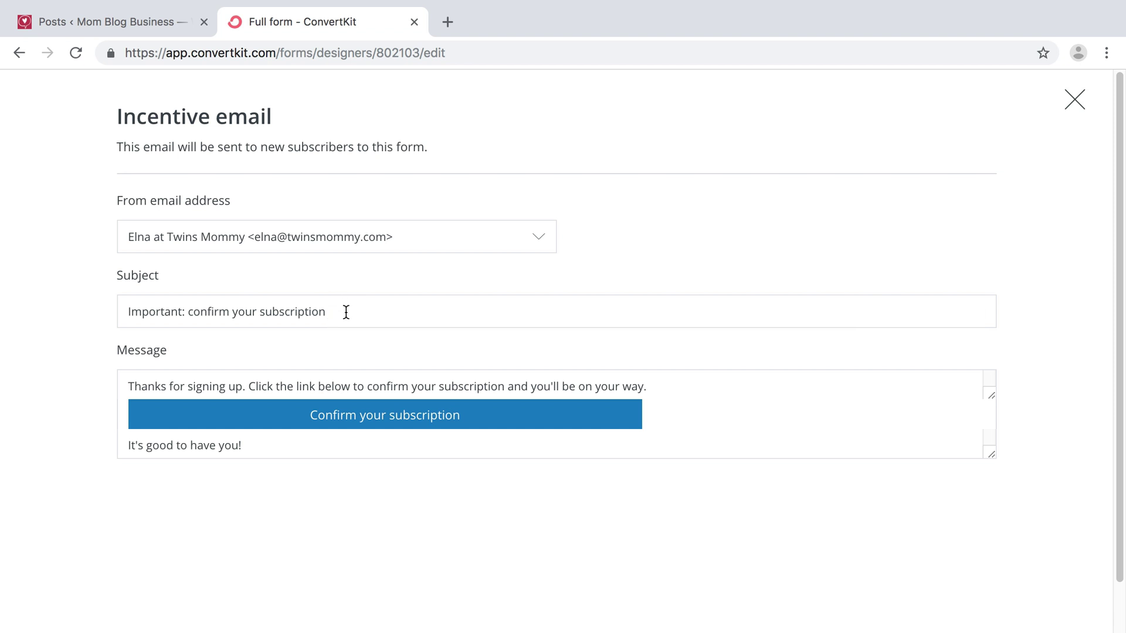
drag(327, 312, 111, 314)
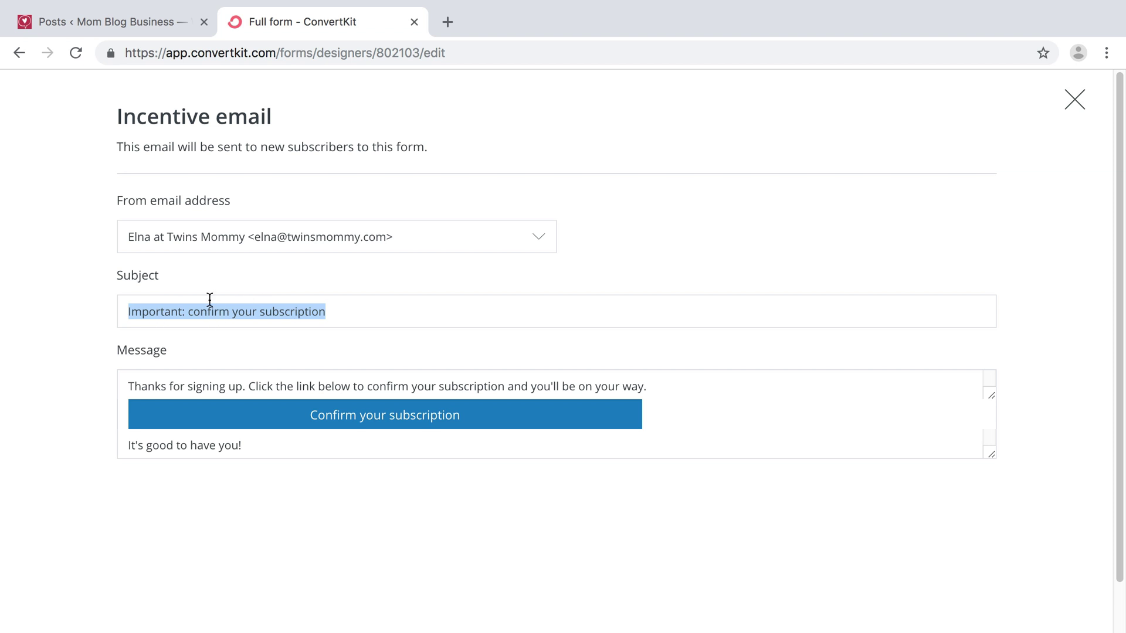
text(Here is)
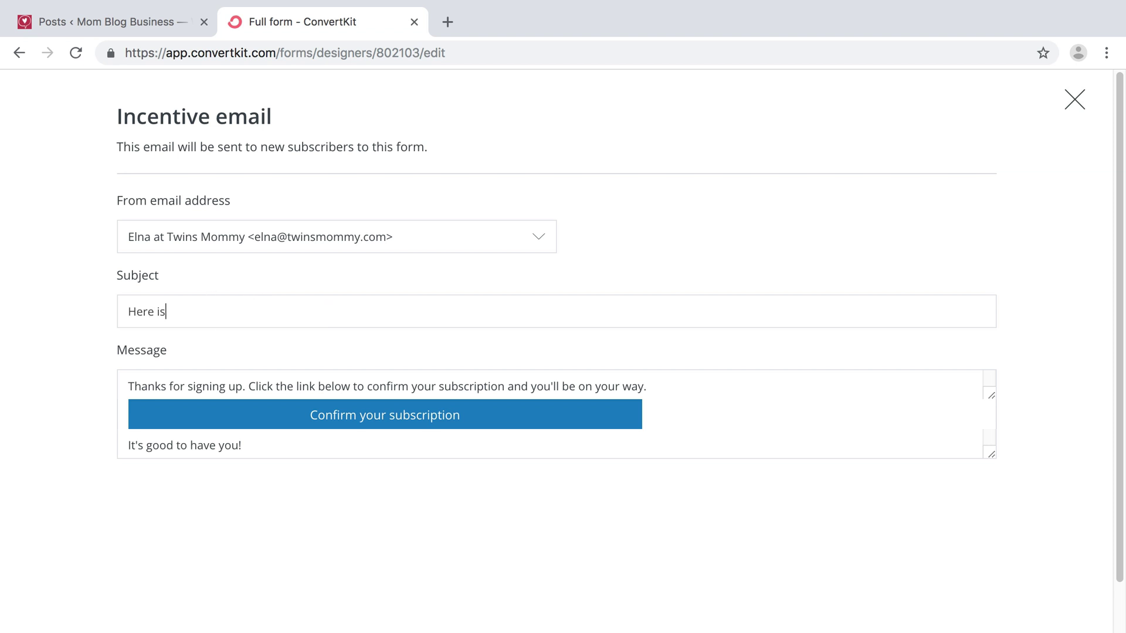
text( your 12 month blog go)
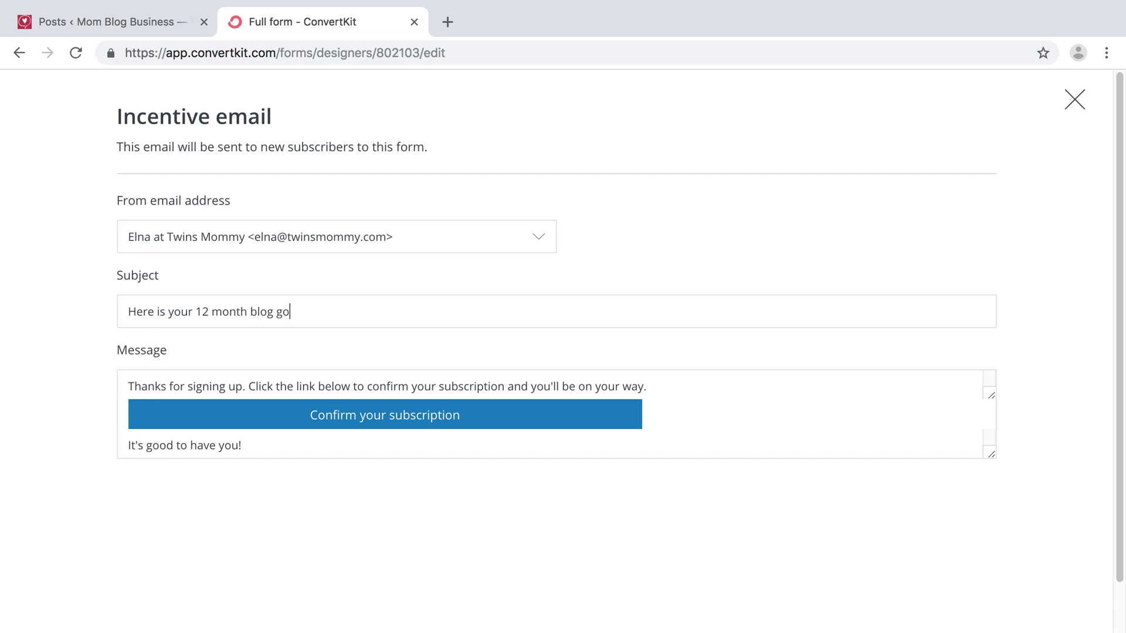
key(BackSpace)
key(BackSpace)
text(plan)
Trim the incentive email message by deleting its opening sentence
click(129, 384)
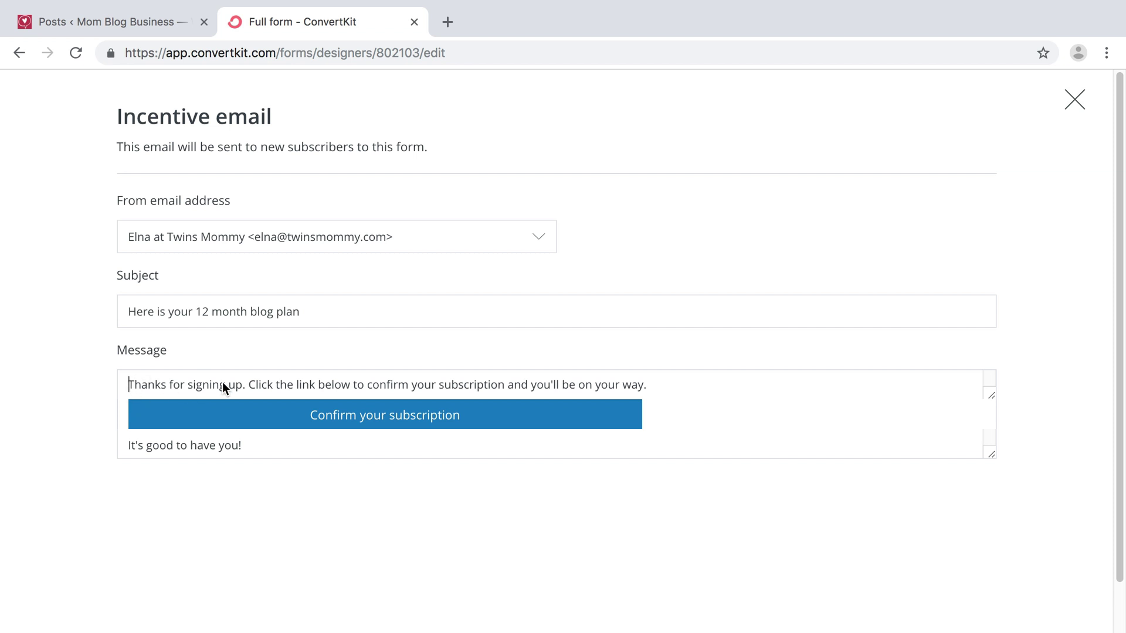
click(241, 394)
text(to my 12 month blog plan)
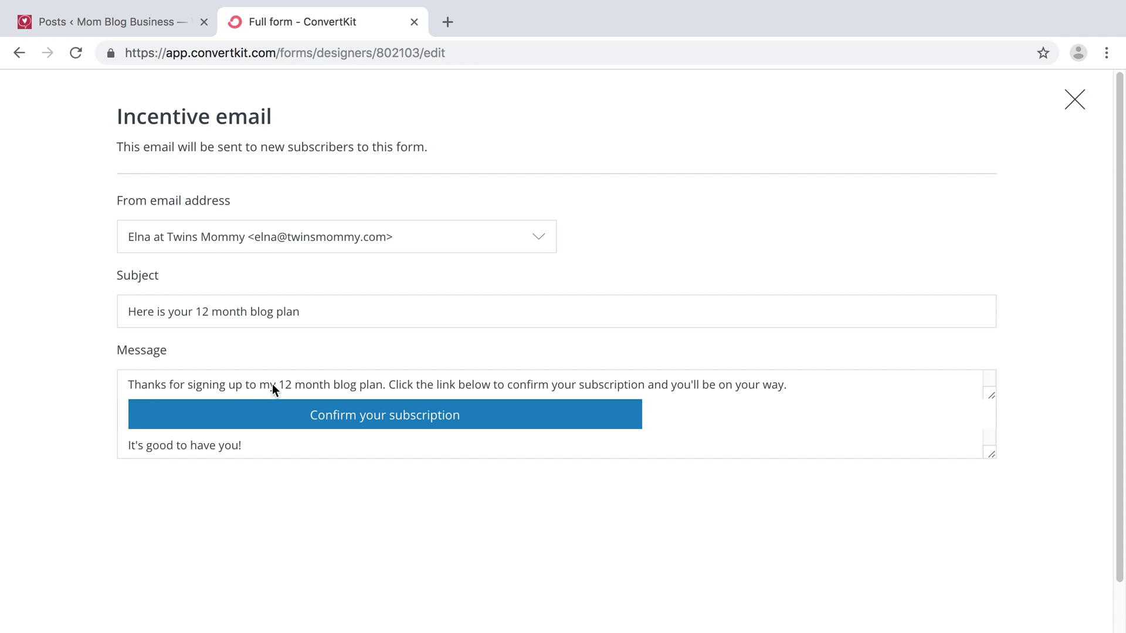
key(super+BackSpace)
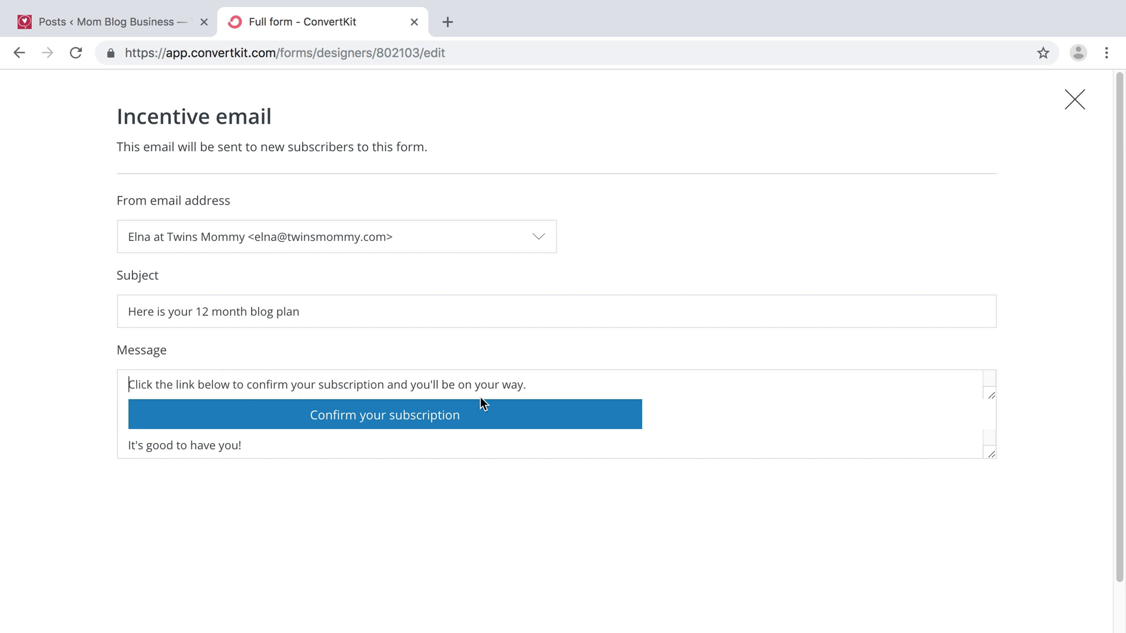
Add a 'Thanks,' sign-off with the author's name and 'Mom Blog Business'
scroll(302, 442, down, 2)
click(251, 444)
key(Return)
key(Return)
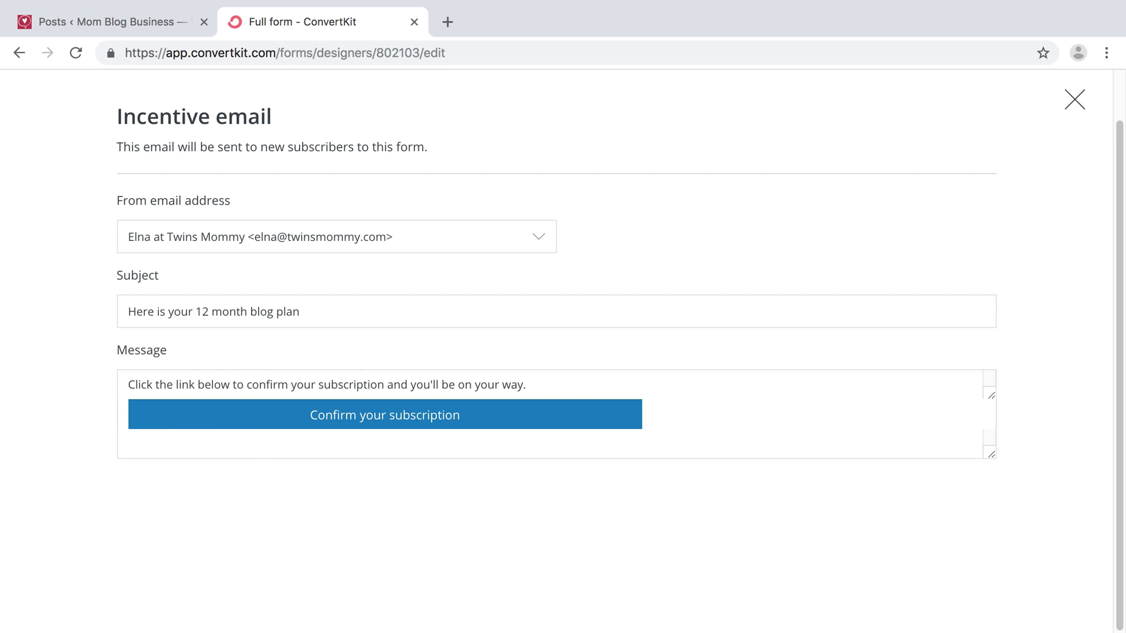
text(Thanks,)
key(Return)
text(Elna -)
text( M)
key(BackSpace)
text(Mom Blog Business)
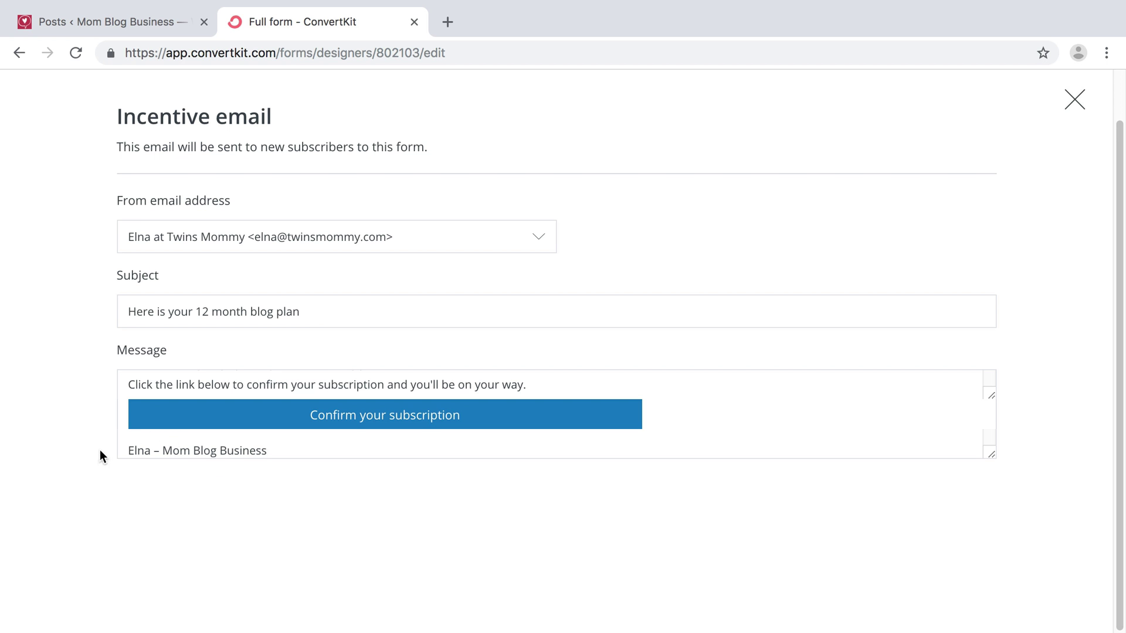
Close the incentive email editor, reopening it once to check the changes
scroll(153, 445, up, 1)
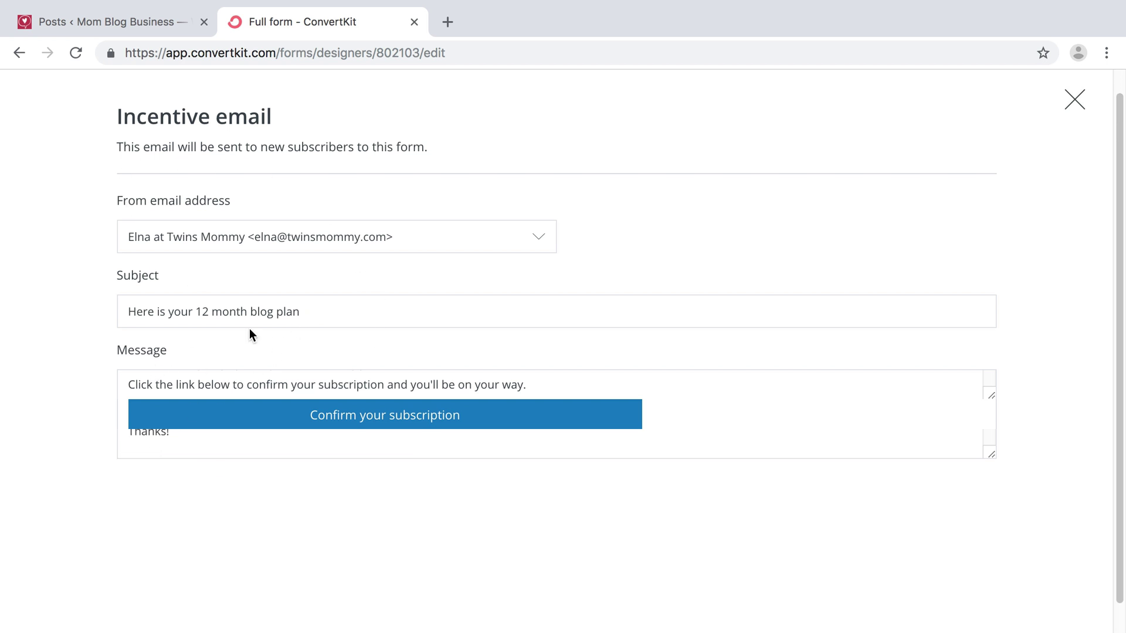
click(1074, 100)
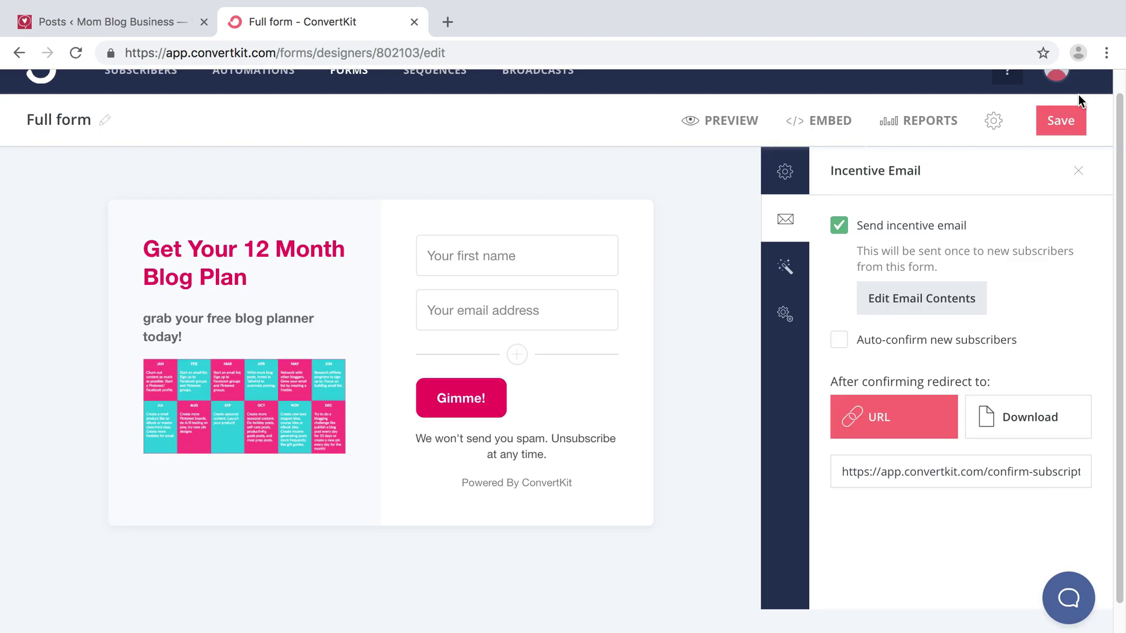
click(892, 298)
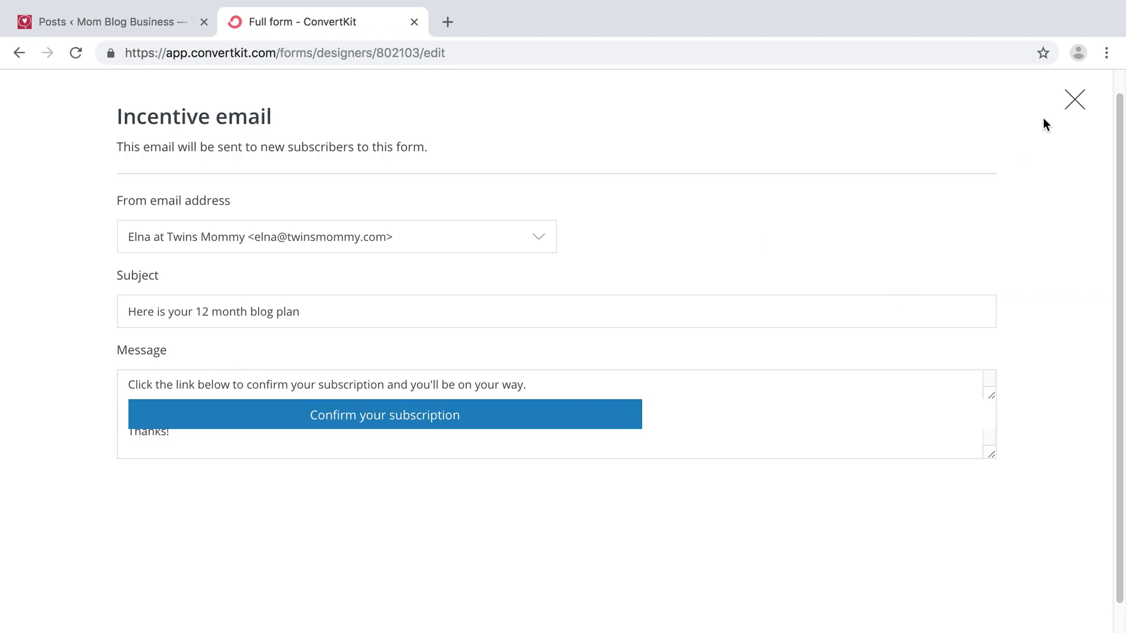
click(1075, 100)
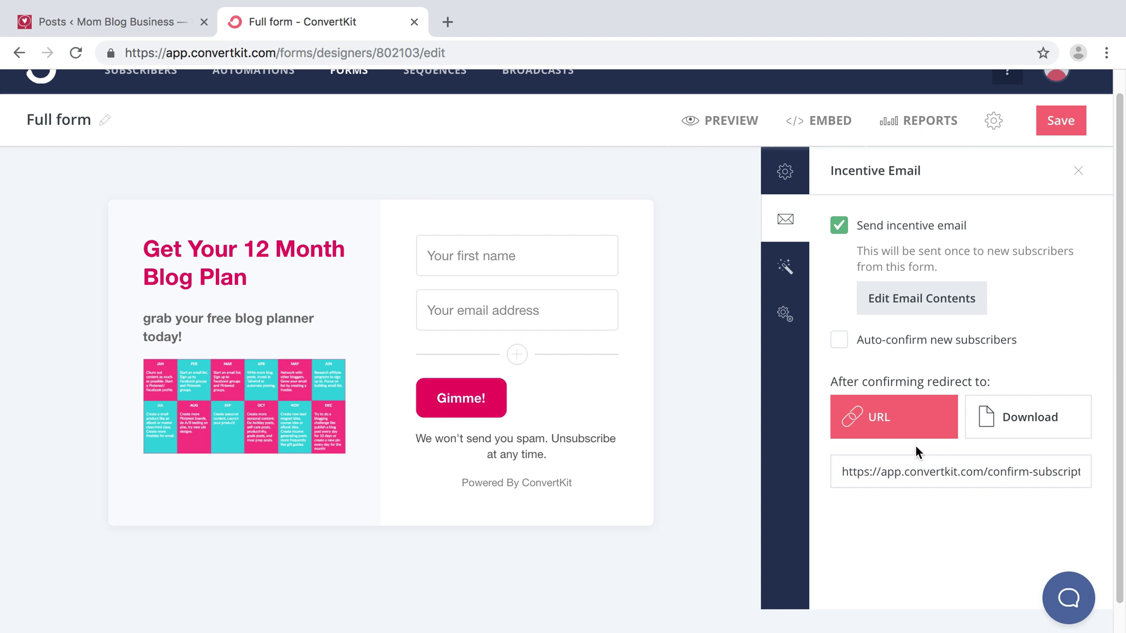
Copy the 12-Month-Blog-Plan.pdf URL from the WordPress Media Library, then return to ConvertKit
click(125, 29)
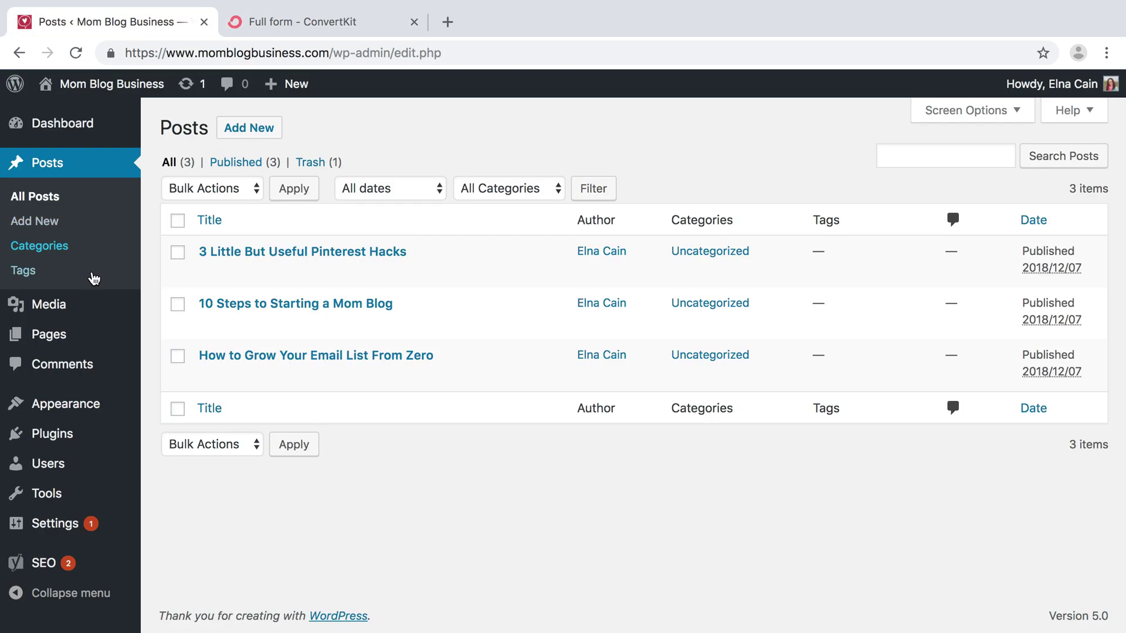
click(61, 307)
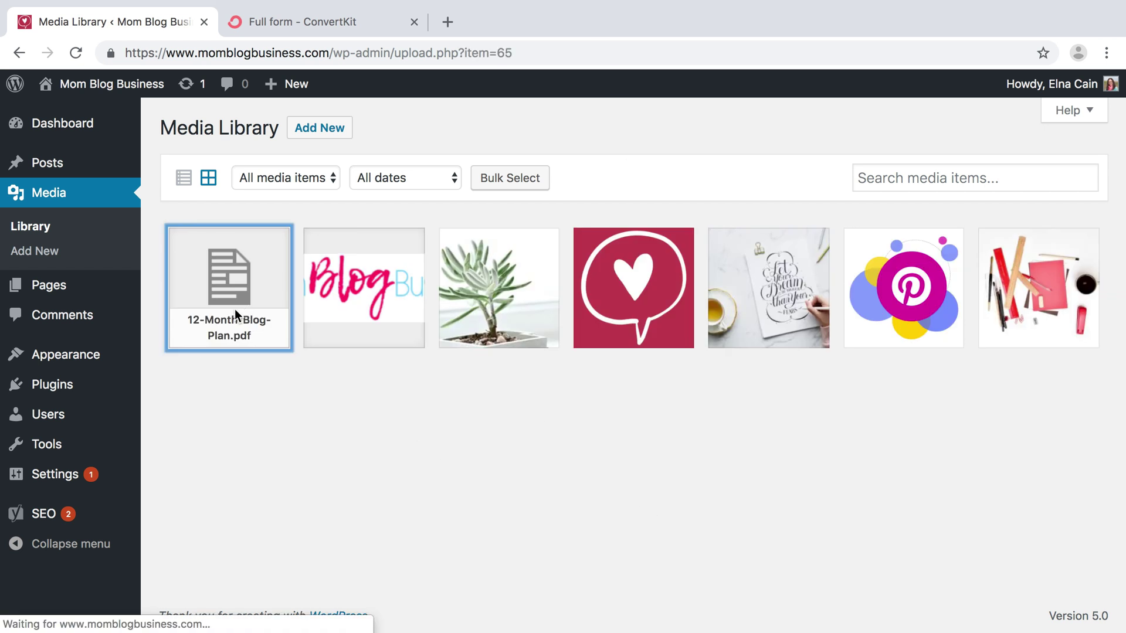
click(234, 311)
click(891, 258)
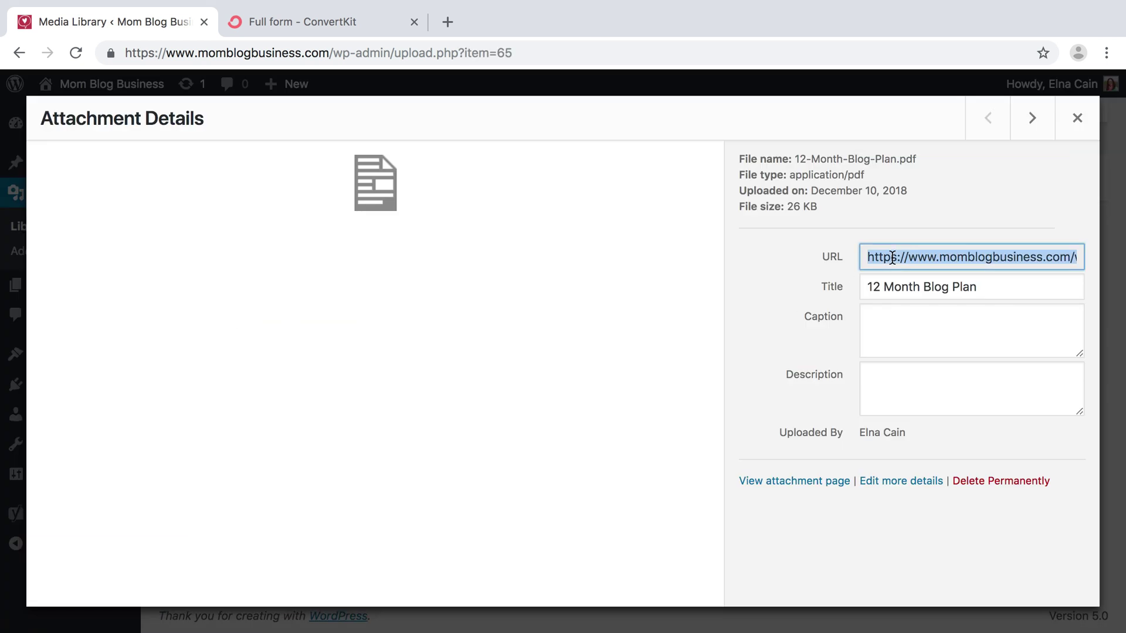
right_click(892, 257)
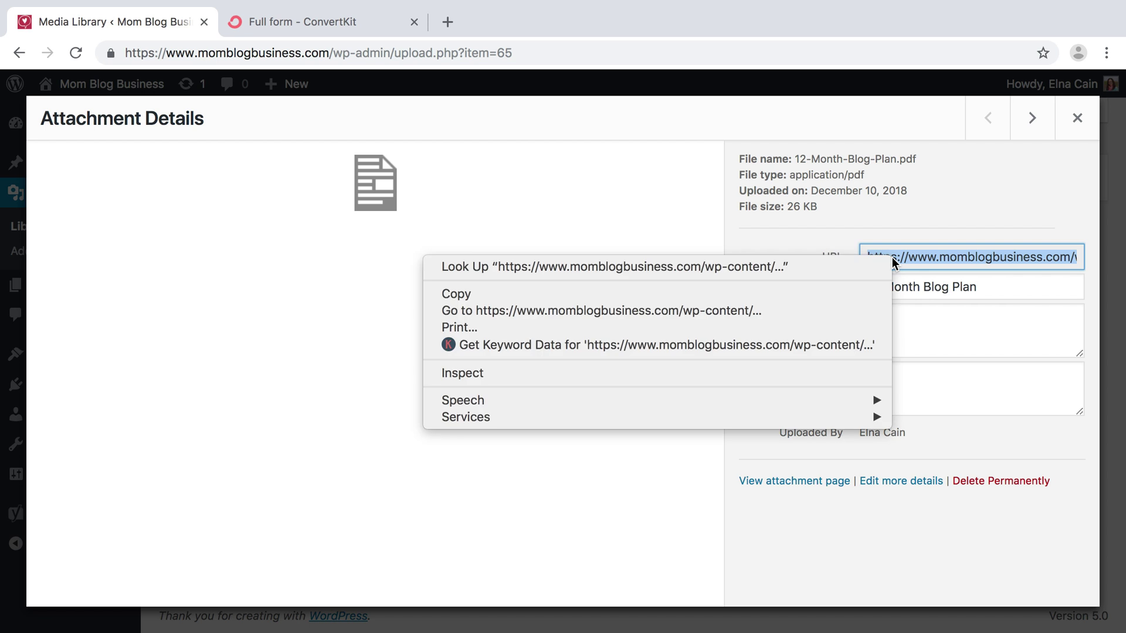
click(513, 295)
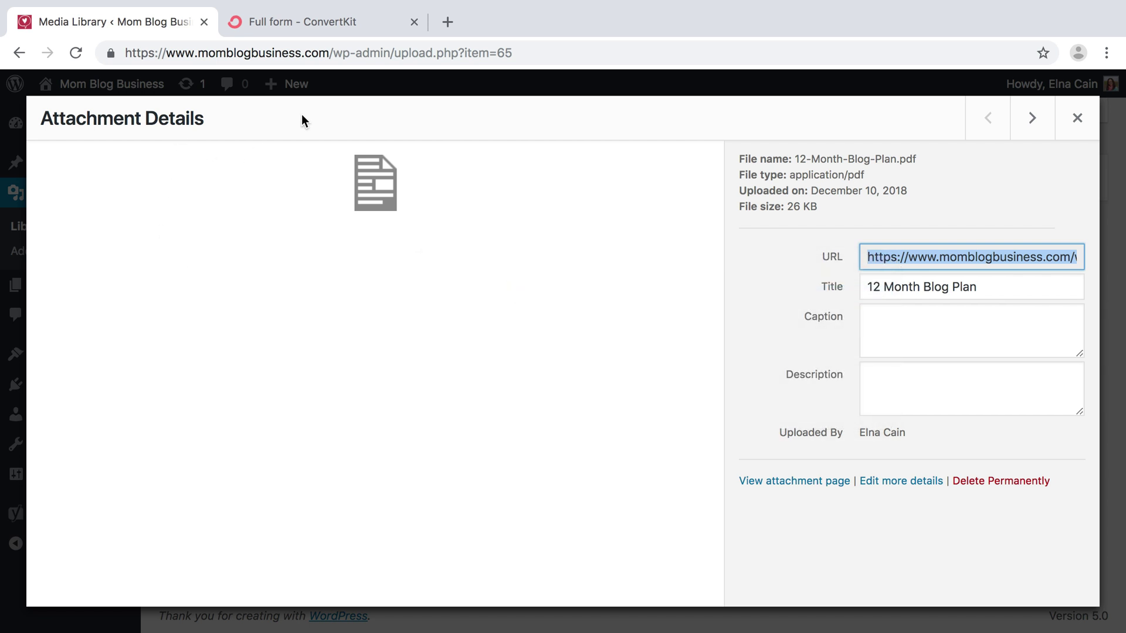
click(315, 22)
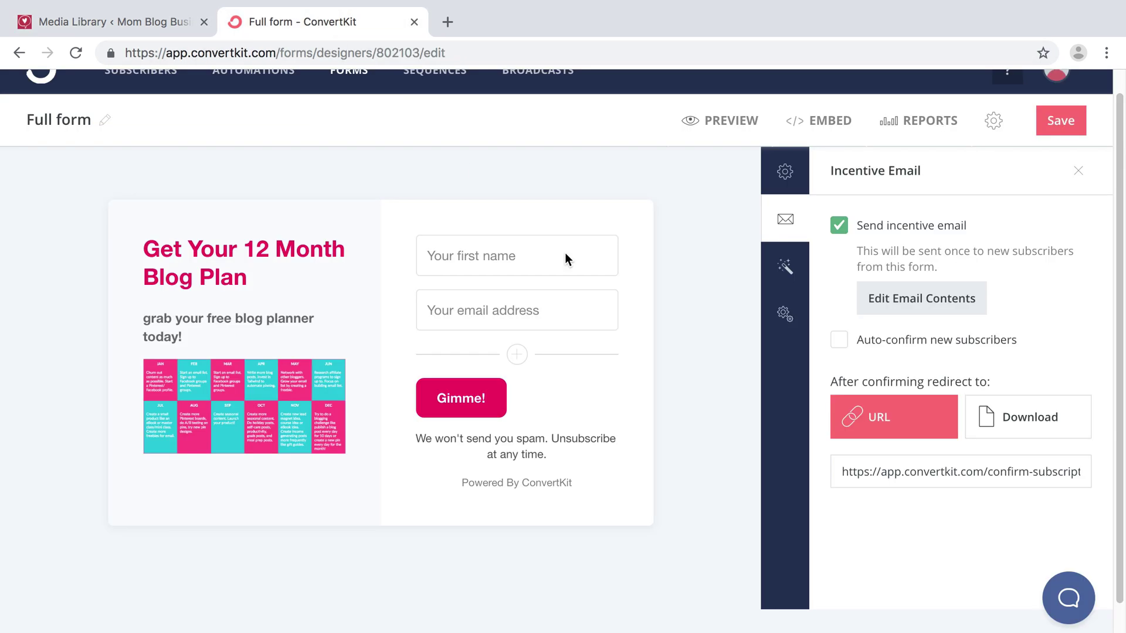
Replace the confirmation redirect URL with the pasted 12-Month-Blog-Plan.pdf link, then open Styles
triple_click(911, 470)
key(BackSpace)
key(ctrl+v)
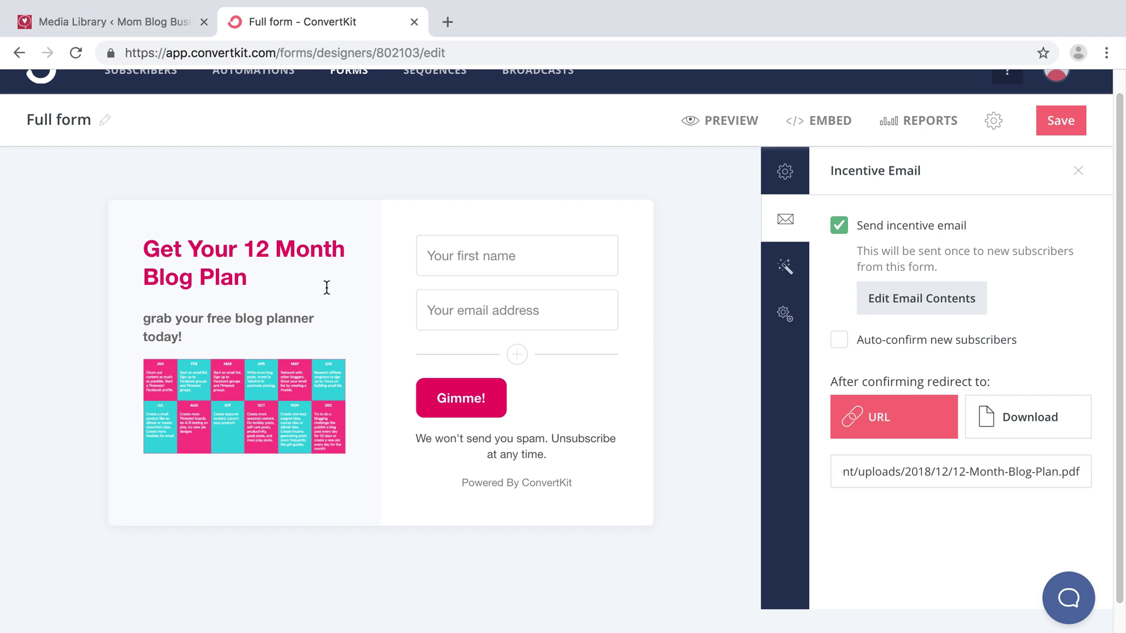
click(785, 267)
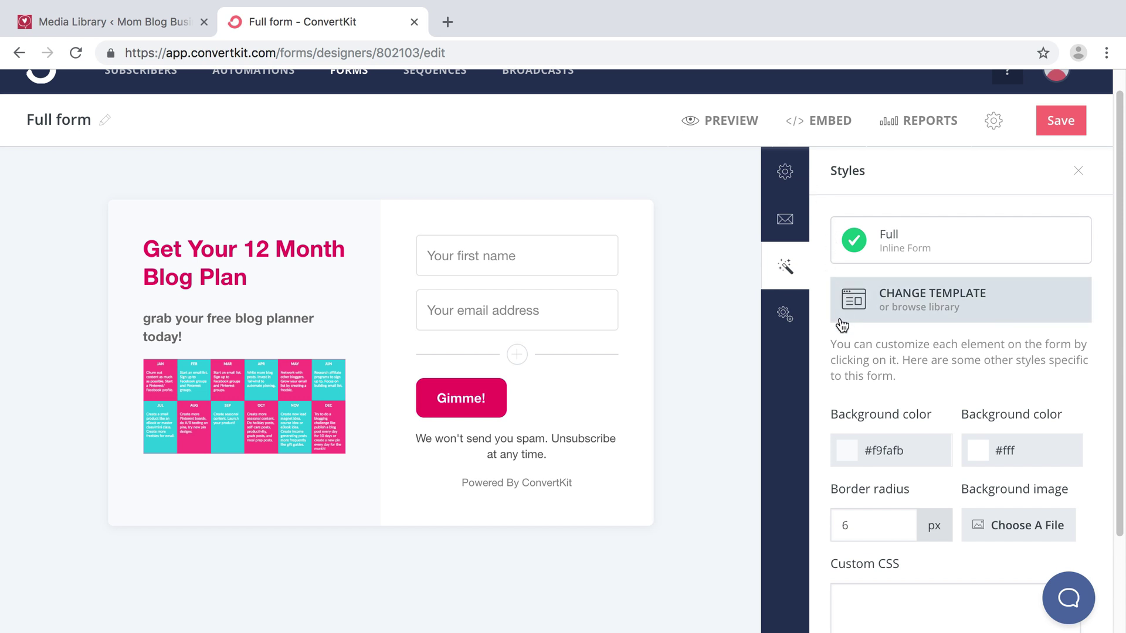
Scroll through the Styles panel, then review Advanced Settings and the Incentive Email settings
scroll(916, 377, down, 2)
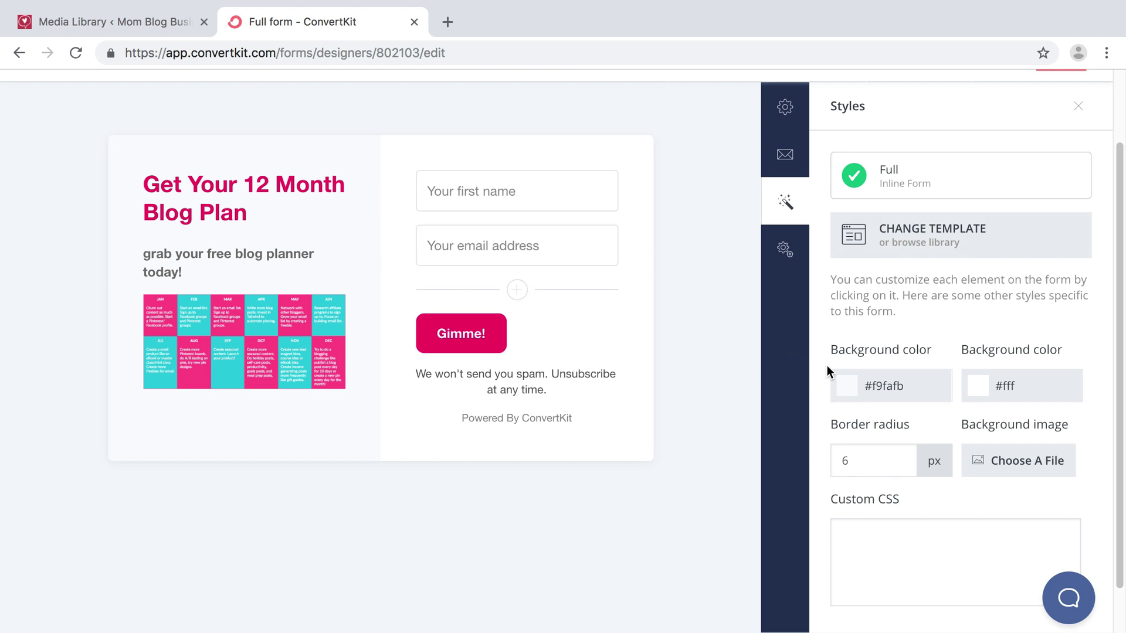
scroll(832, 381, down, 2)
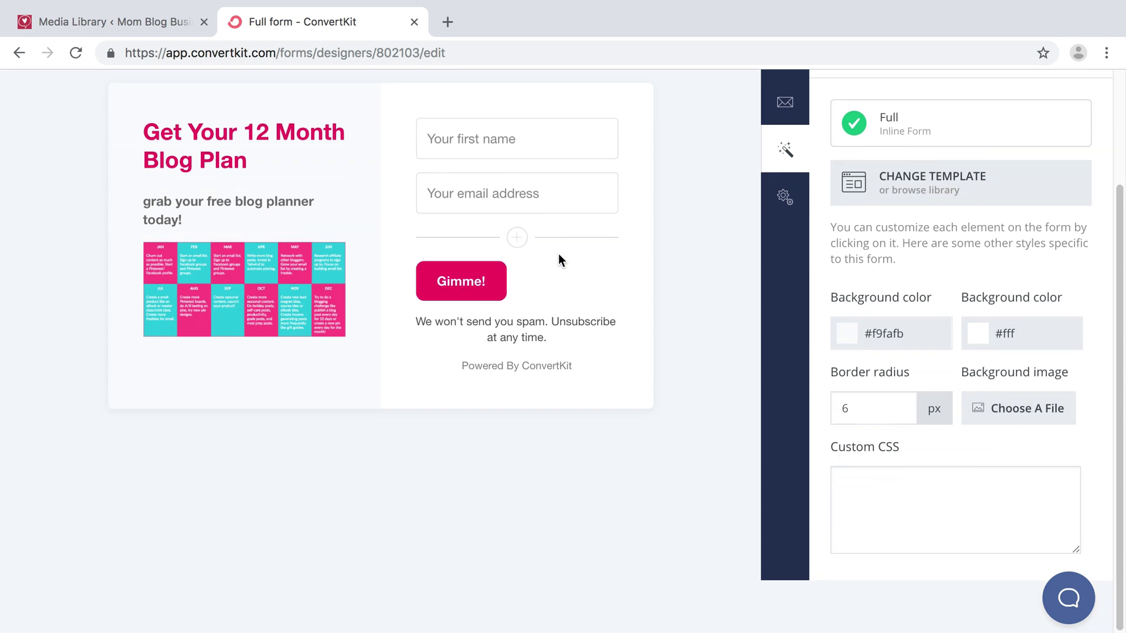
click(786, 199)
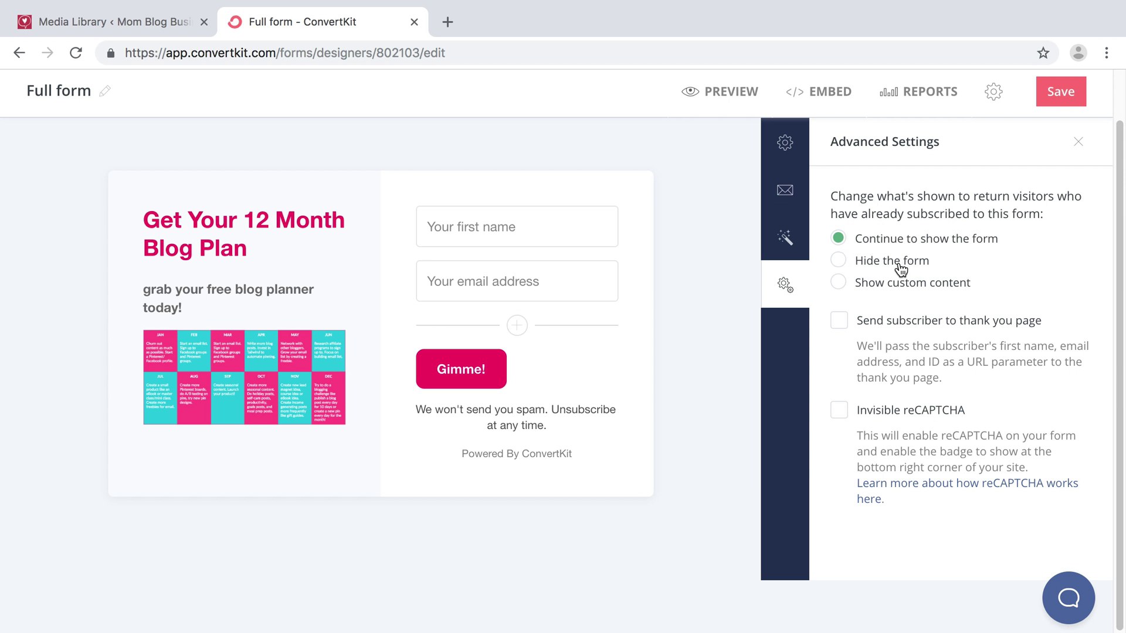
click(786, 192)
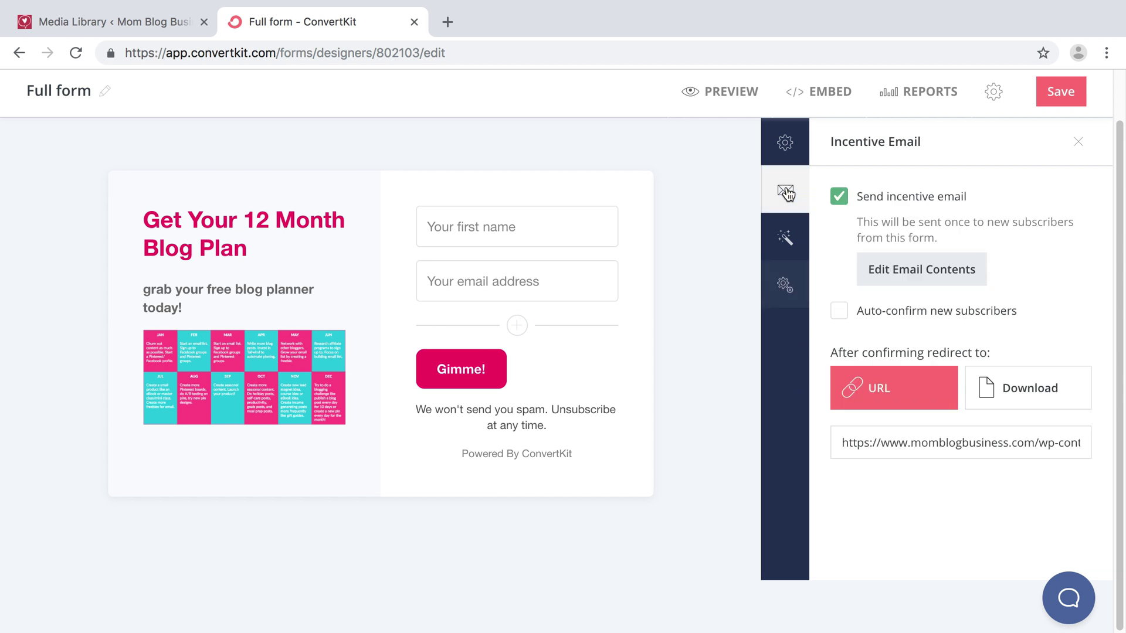
Copy the form's JavaScript embed code from ConvertKit's Embed options
click(784, 155)
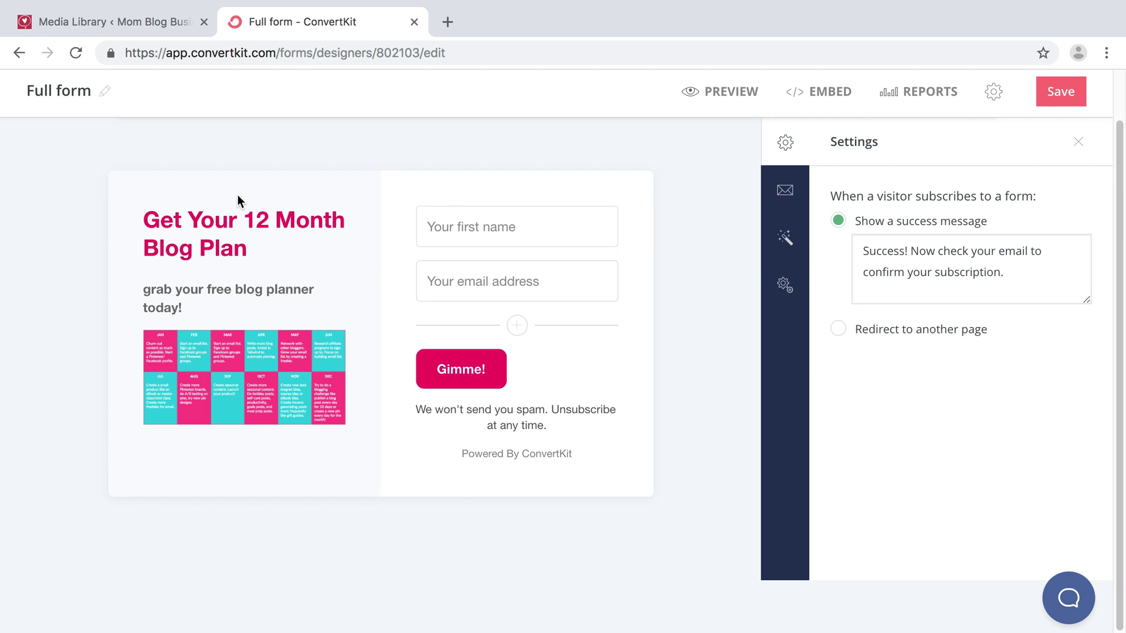
click(836, 93)
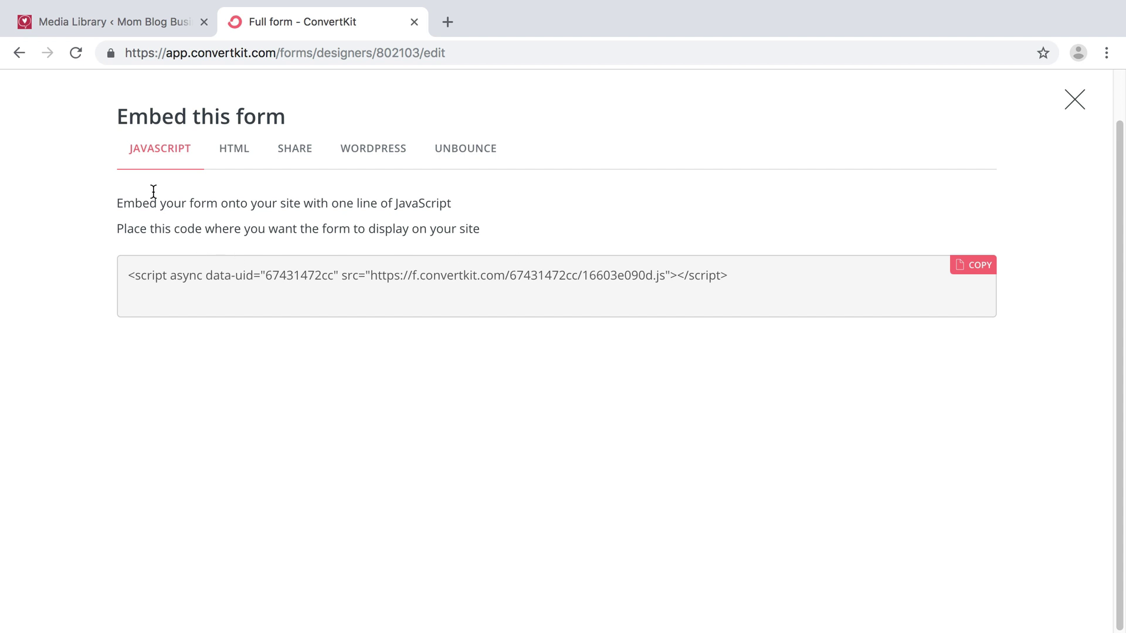
drag(125, 275, 796, 279)
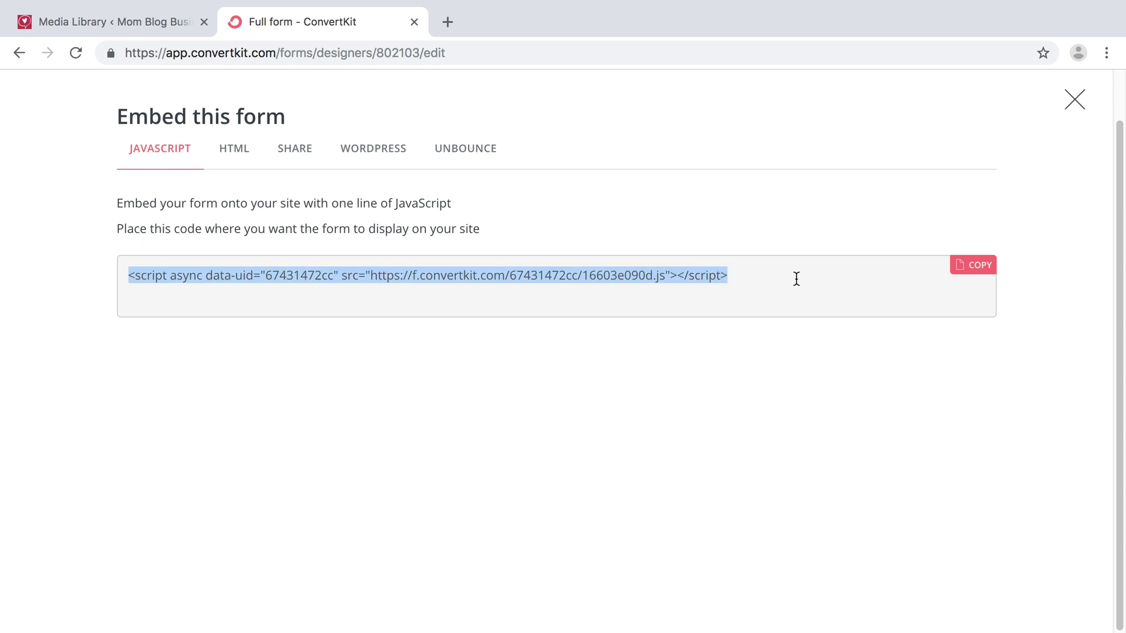
click(967, 268)
Back in WordPress, close the PDF's attachment details and edit the '10 Steps to Starting a Mom Blog' post
click(119, 18)
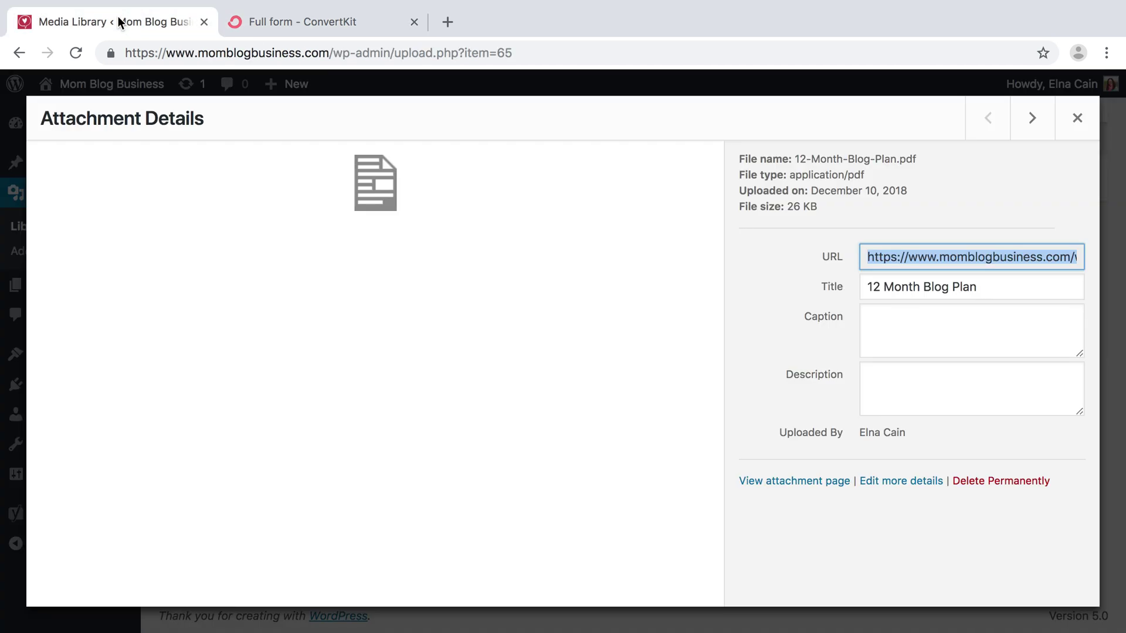
click(1077, 117)
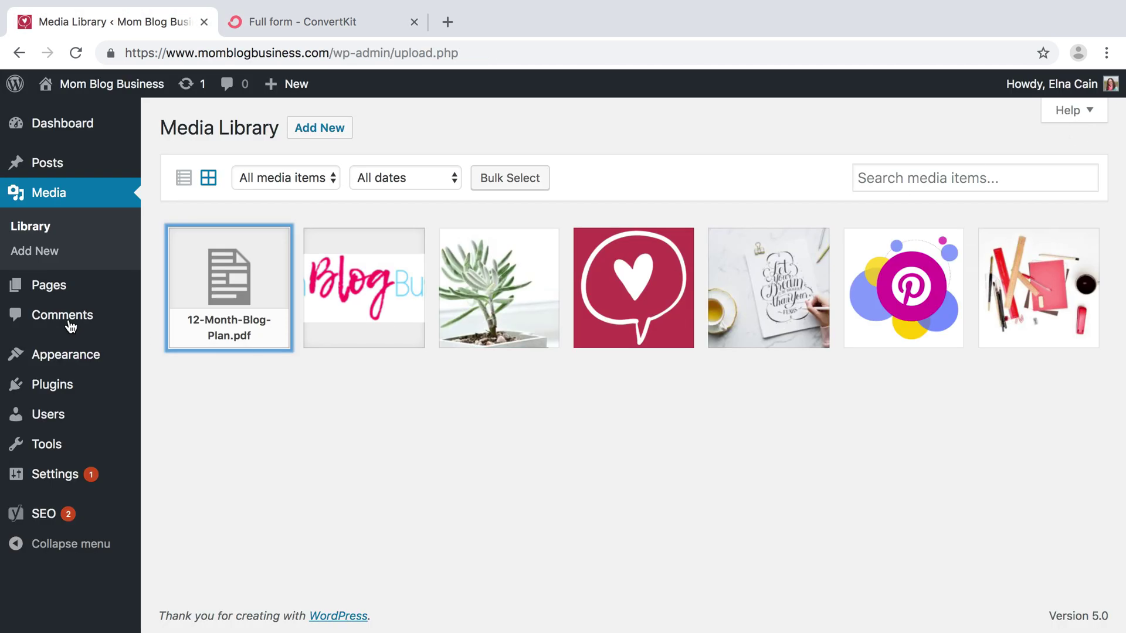
click(47, 163)
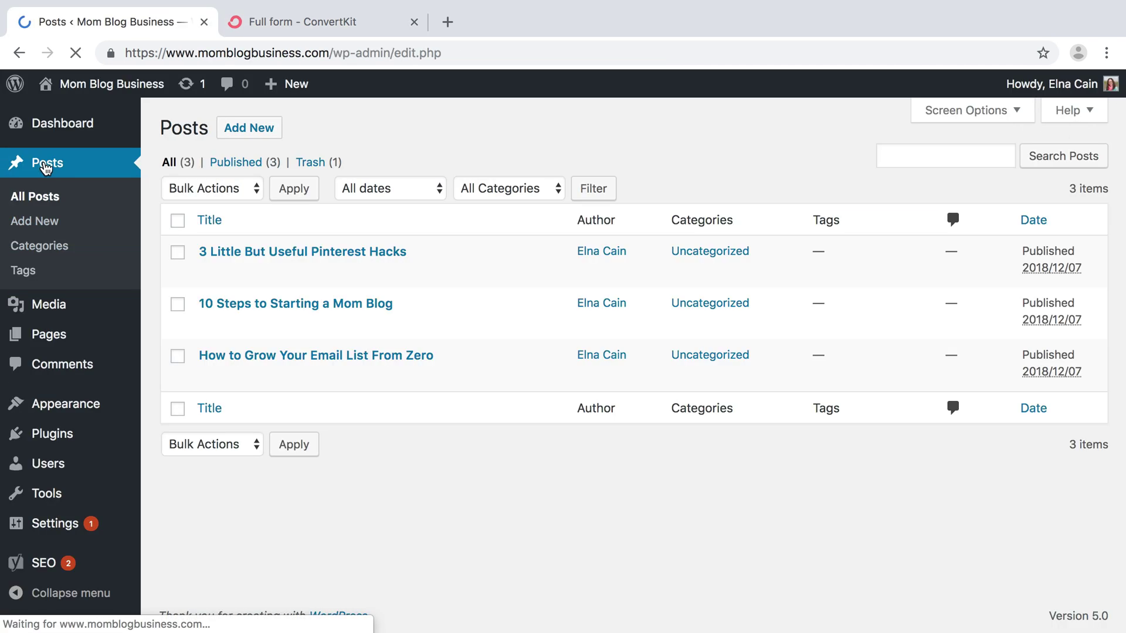
click(208, 324)
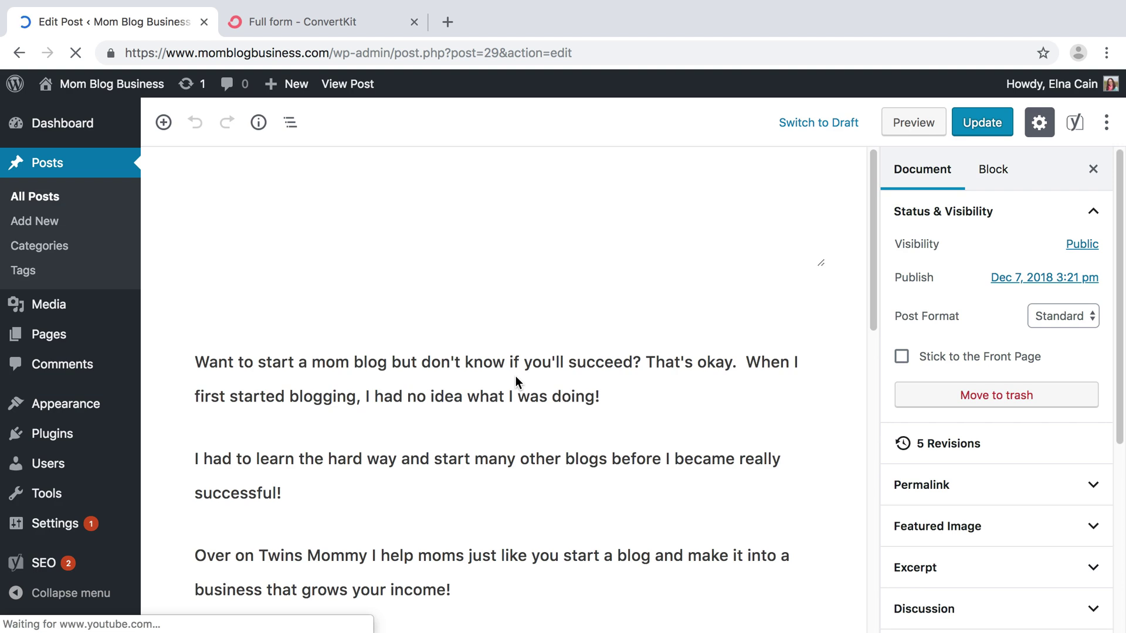
Add an empty block right after the 12 month blog plan sign-up sentence
scroll(400, 410, down, 10)
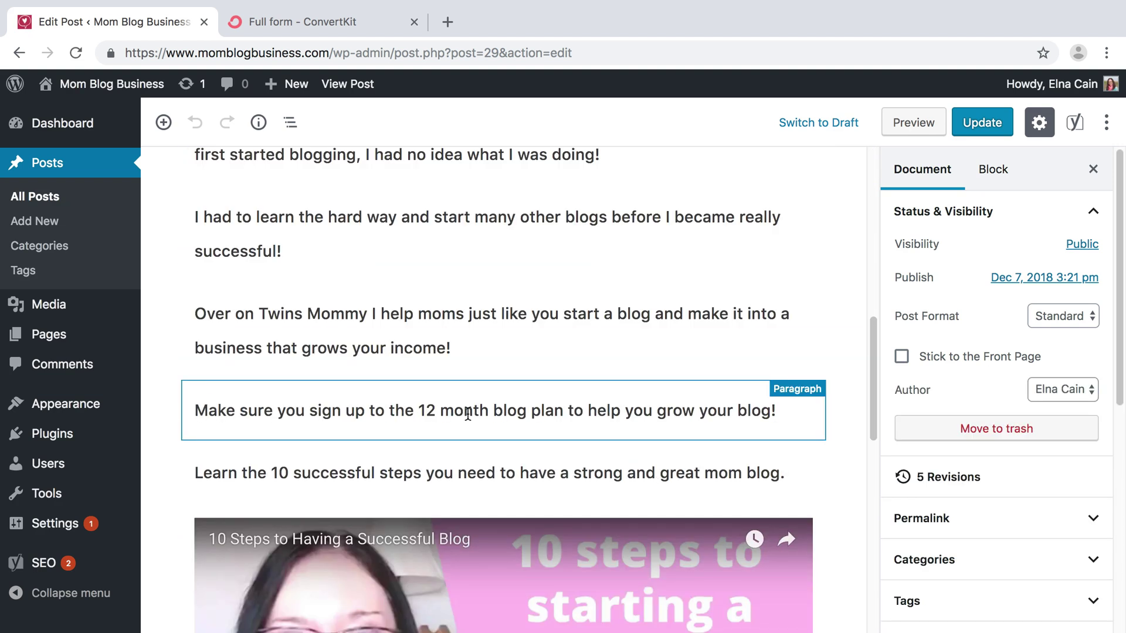
click(776, 417)
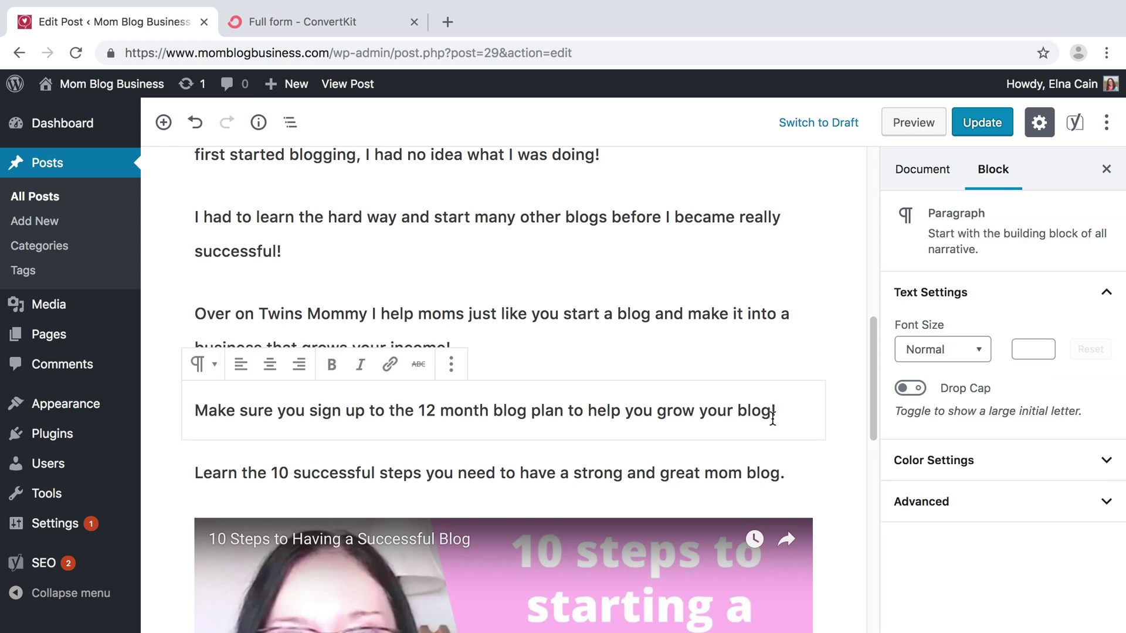
key(Return)
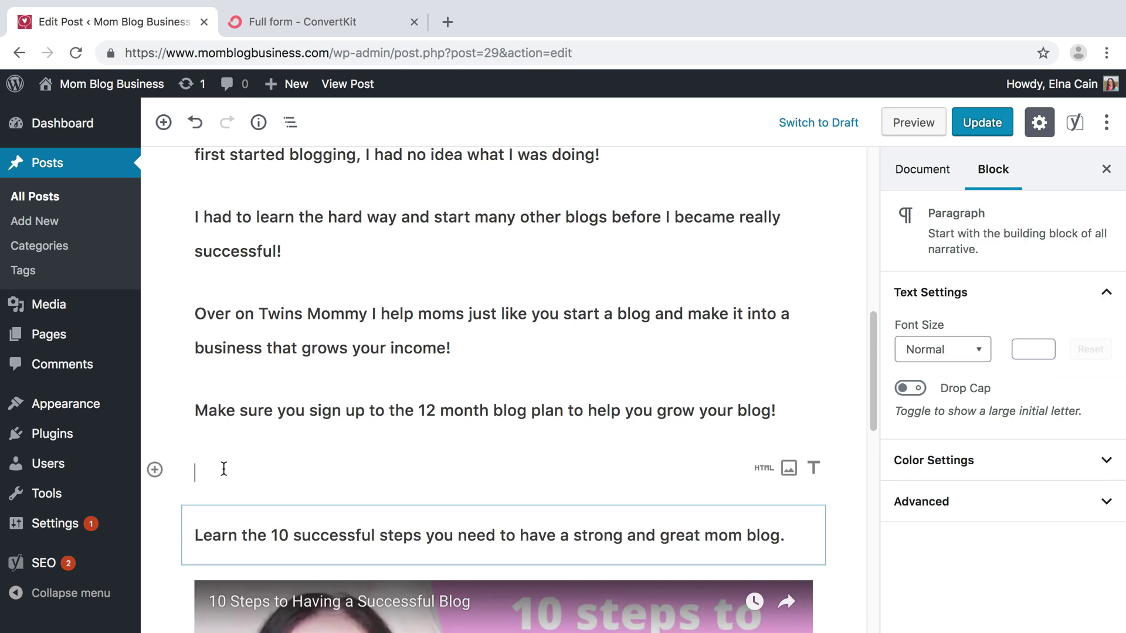
Insert a Custom HTML block holding the pasted ConvertKit embed script and update the post
click(154, 469)
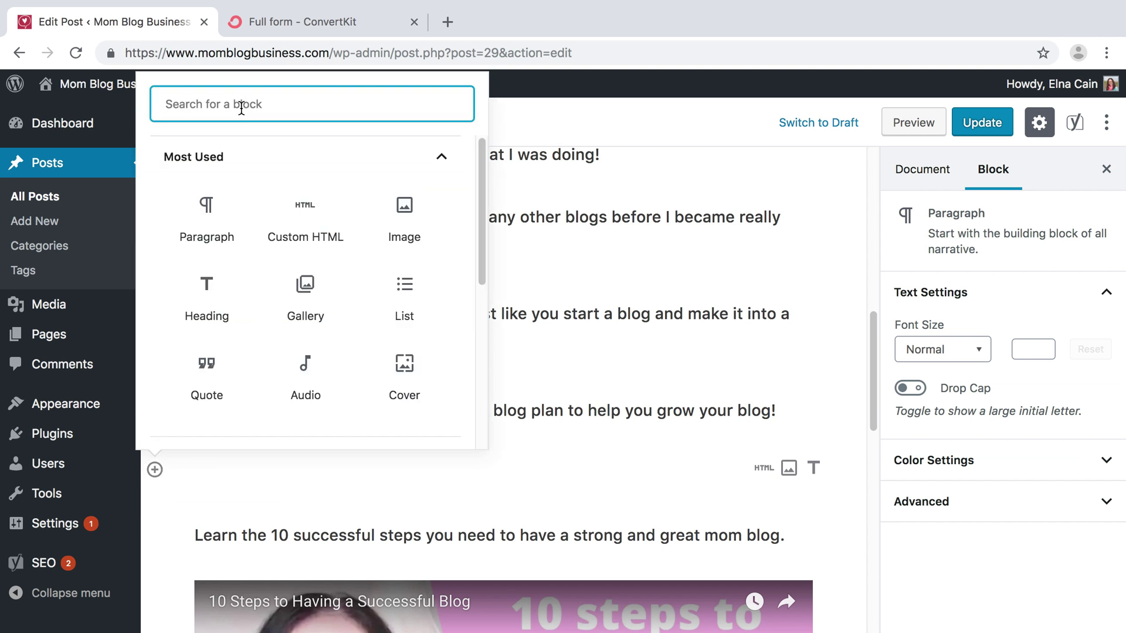
text(html)
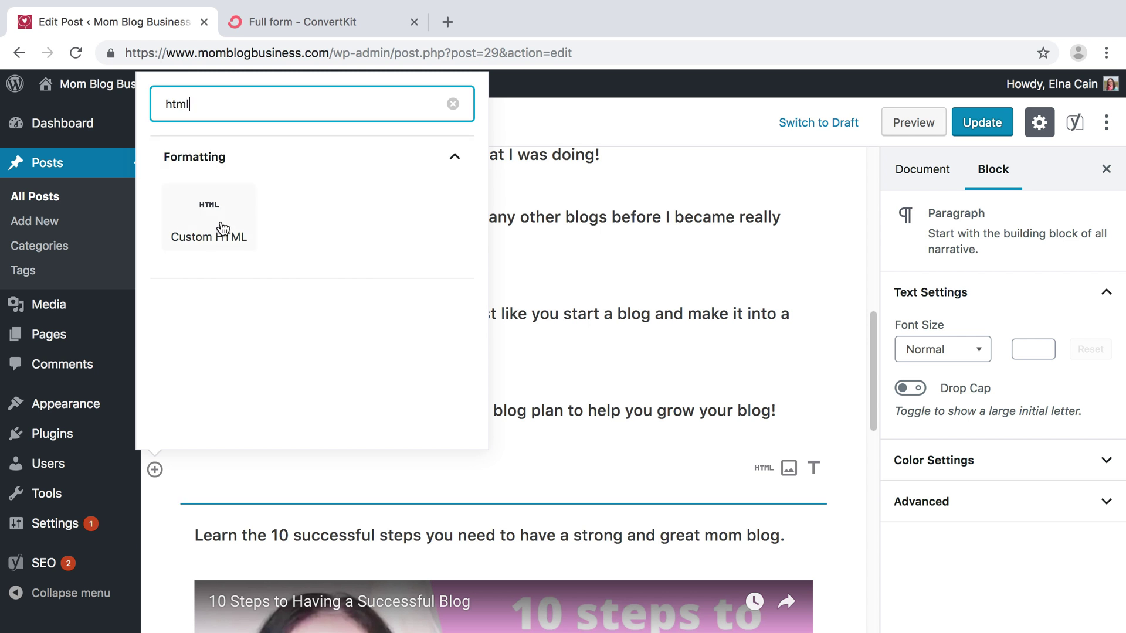
click(223, 228)
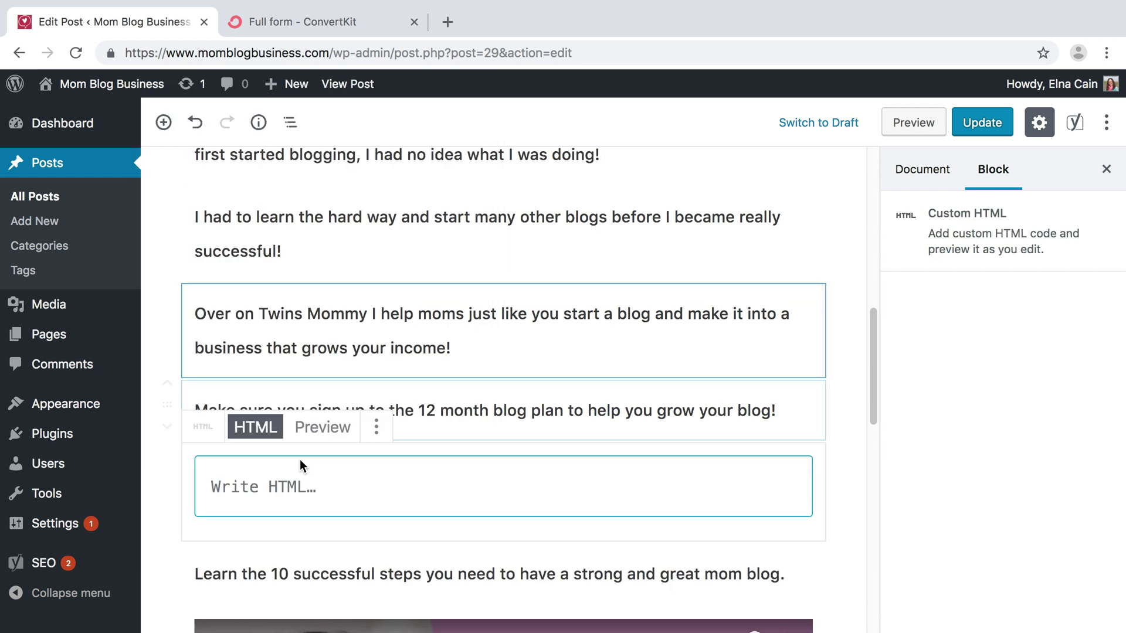
key(ctrl+v)
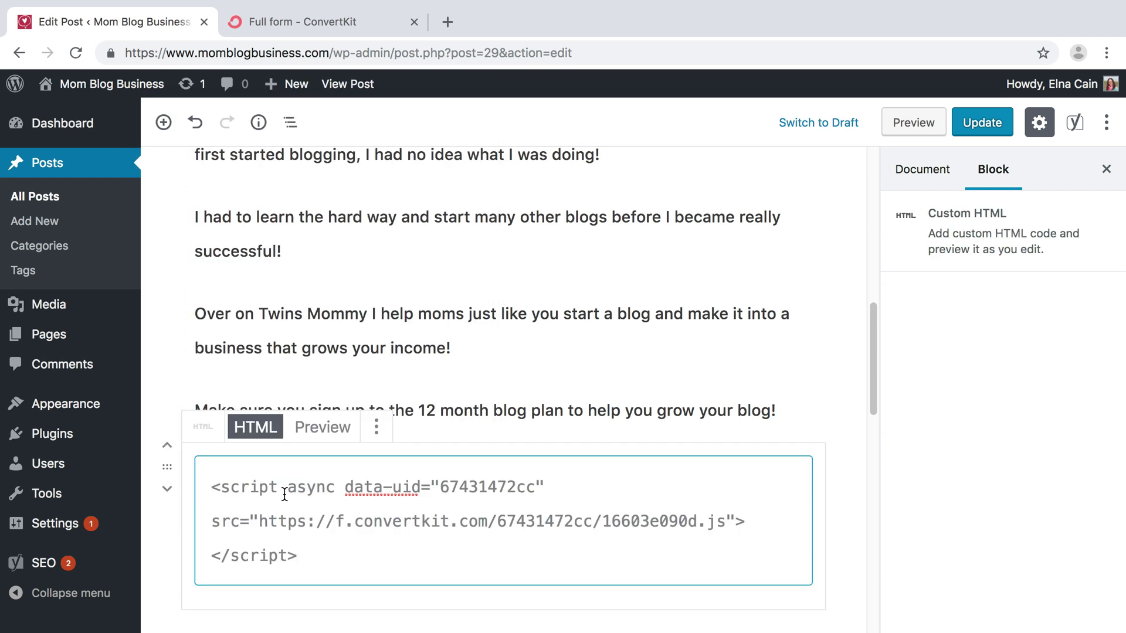
click(974, 123)
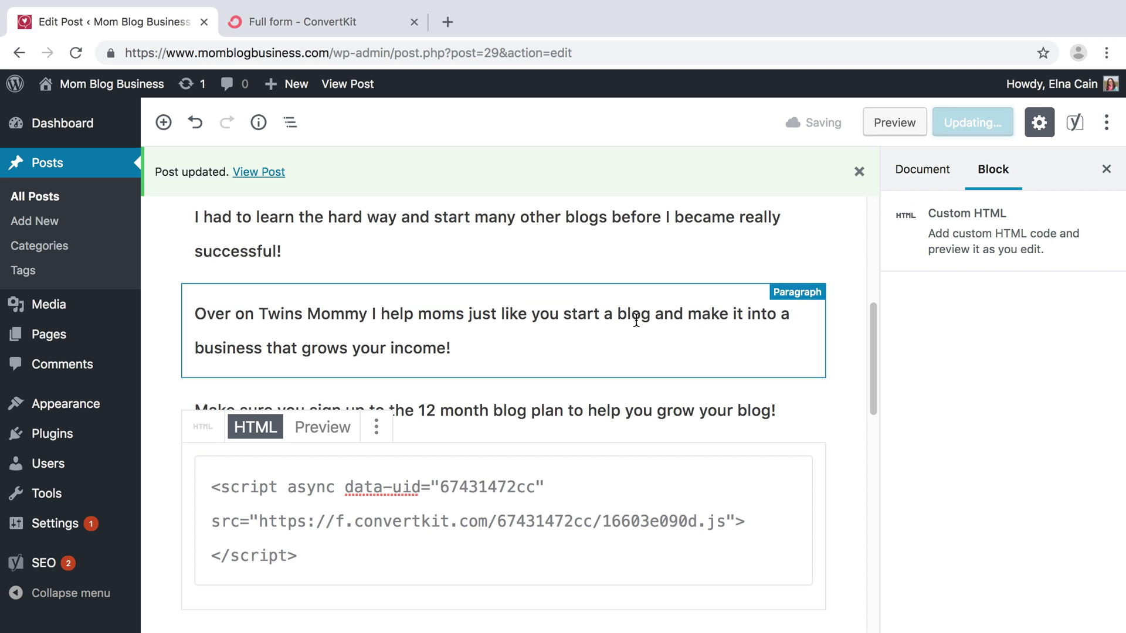
Preview the post and enter a test first name in the pink Get Your 12 Month Blog Plan form
click(916, 122)
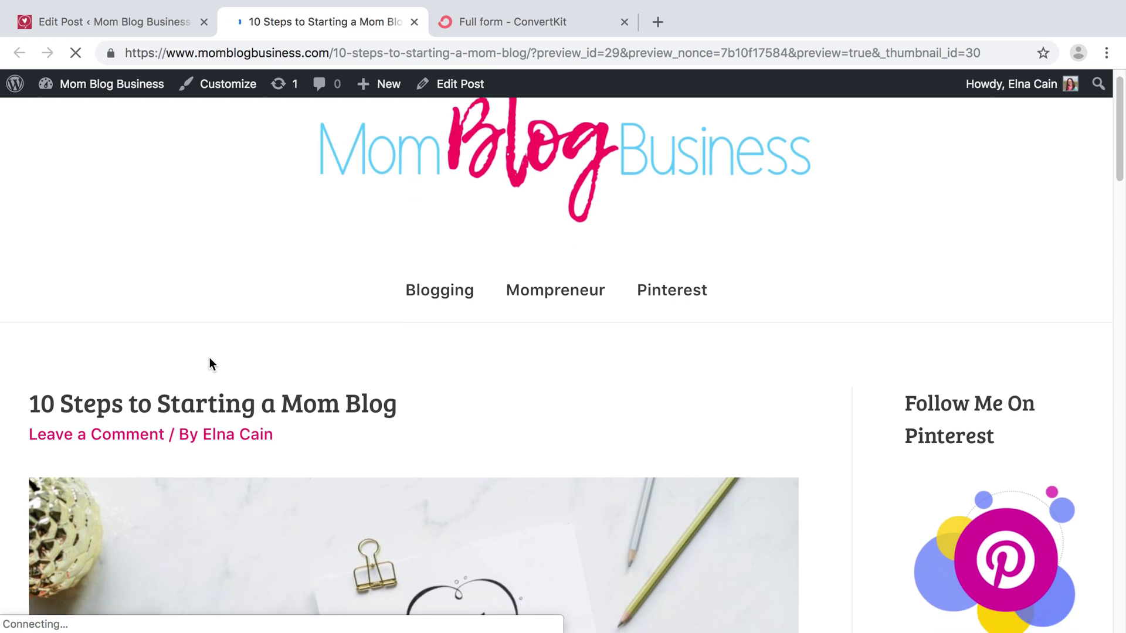
scroll(209, 358, down, 12)
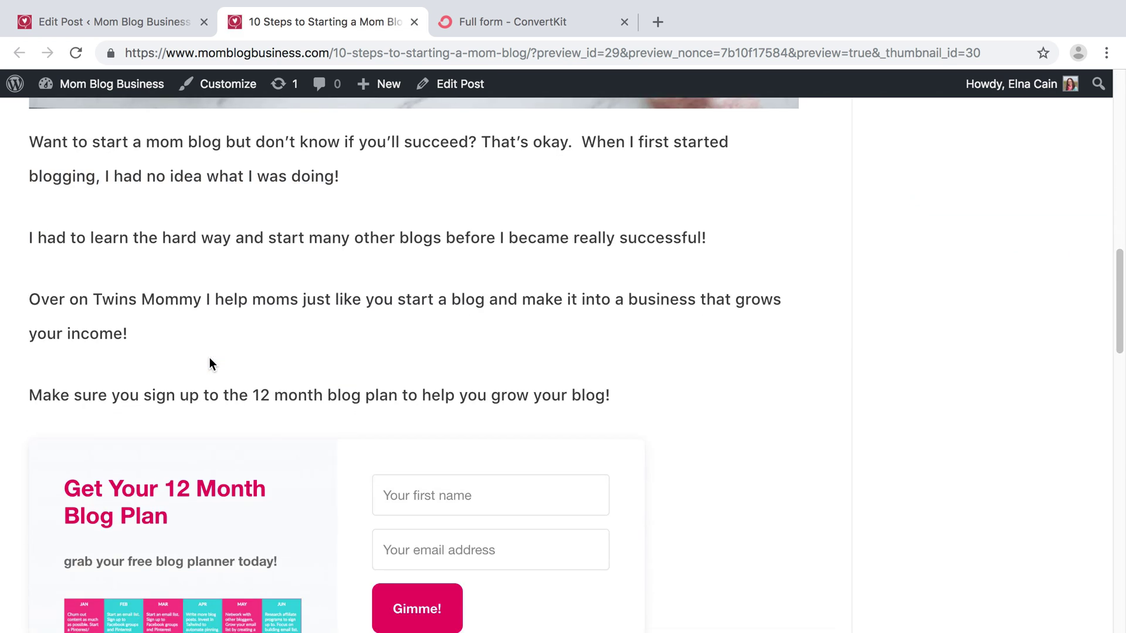
scroll(209, 363, down, 1)
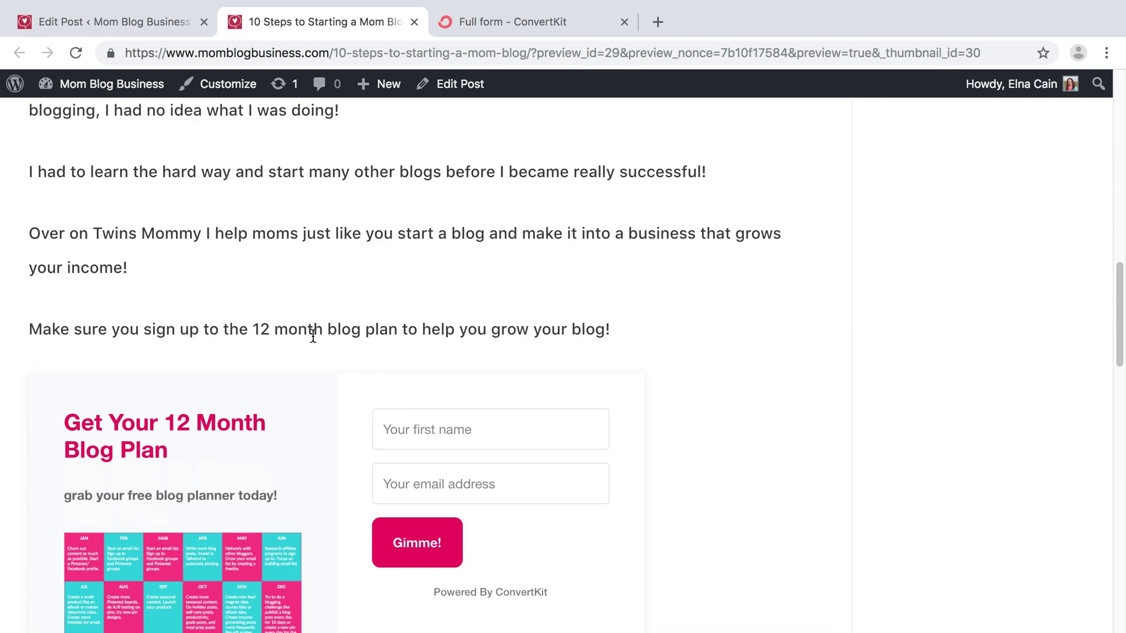
scroll(522, 333, down, 2)
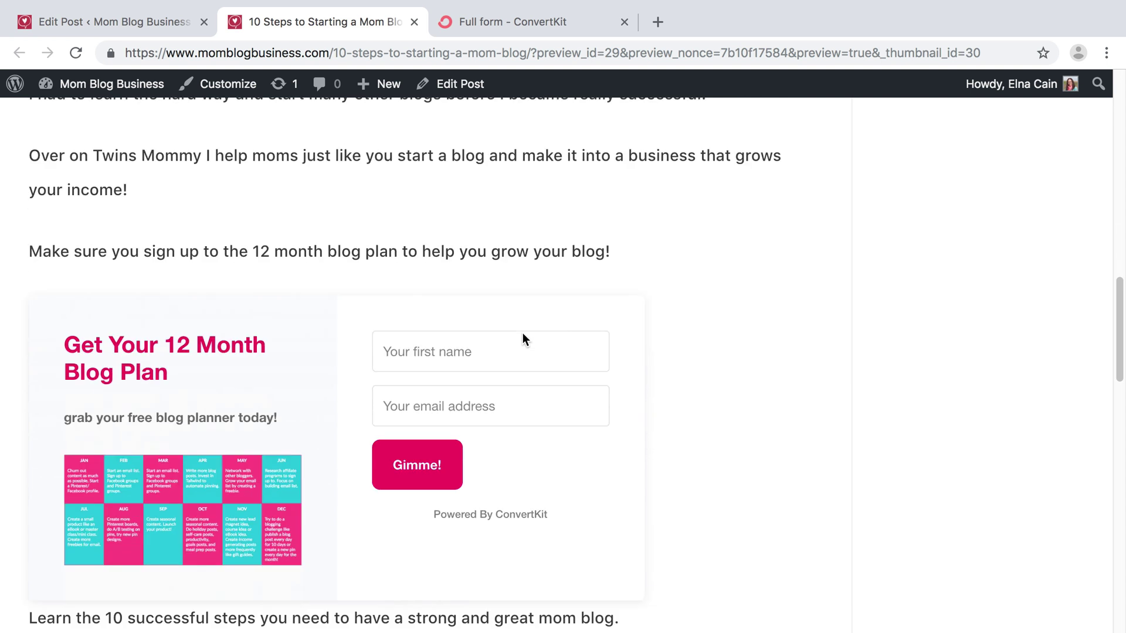
click(418, 352)
text(Elna)
scroll(279, 331, down, 2)
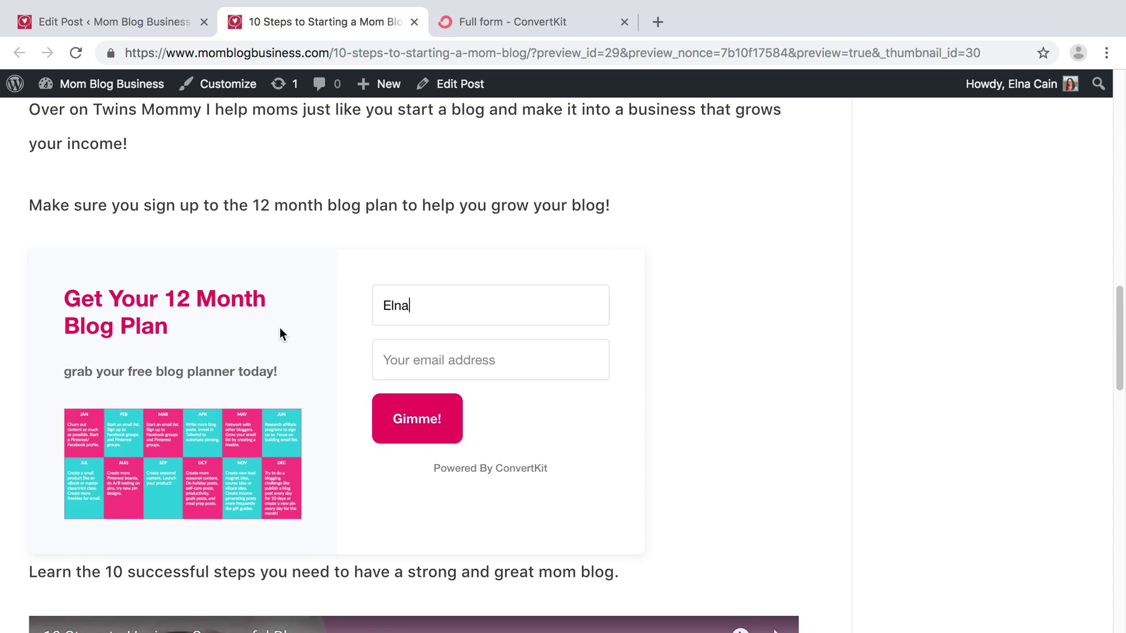